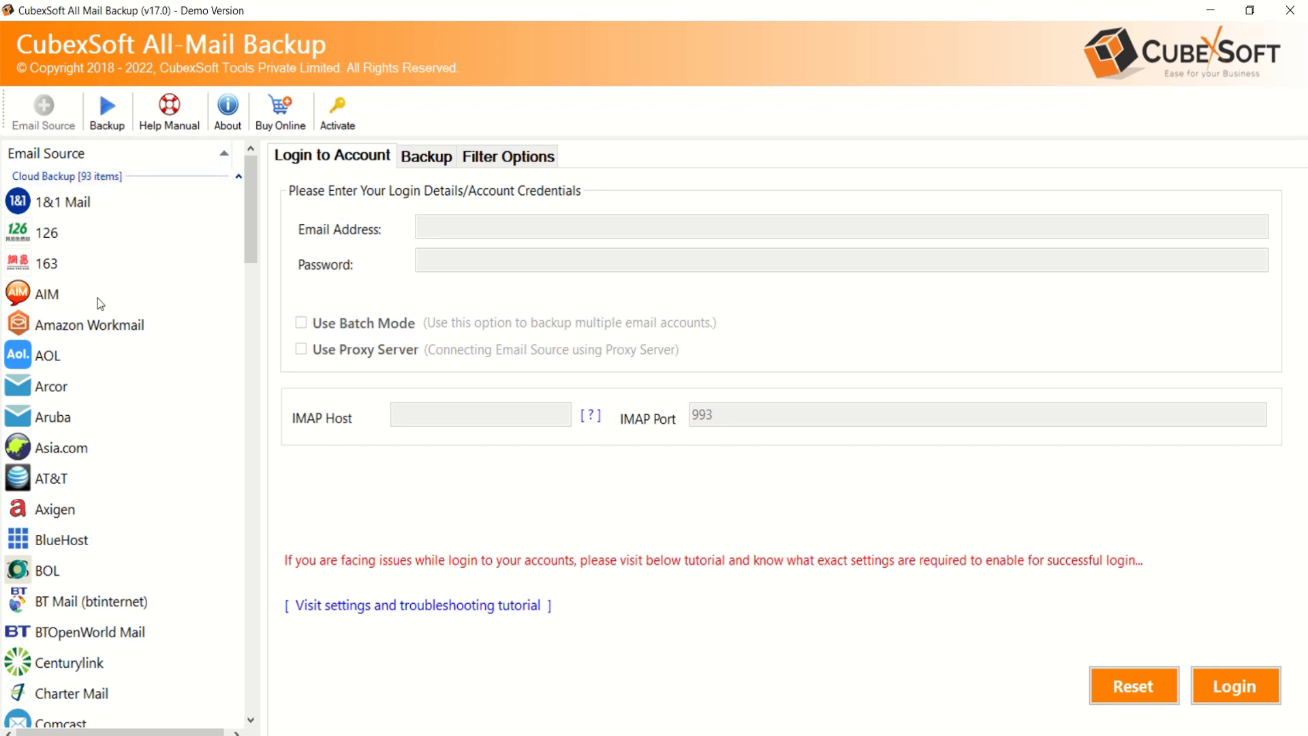
pyautogui.scroll(-2, 109, 368)
pyautogui.scroll(-7, 122, 431)
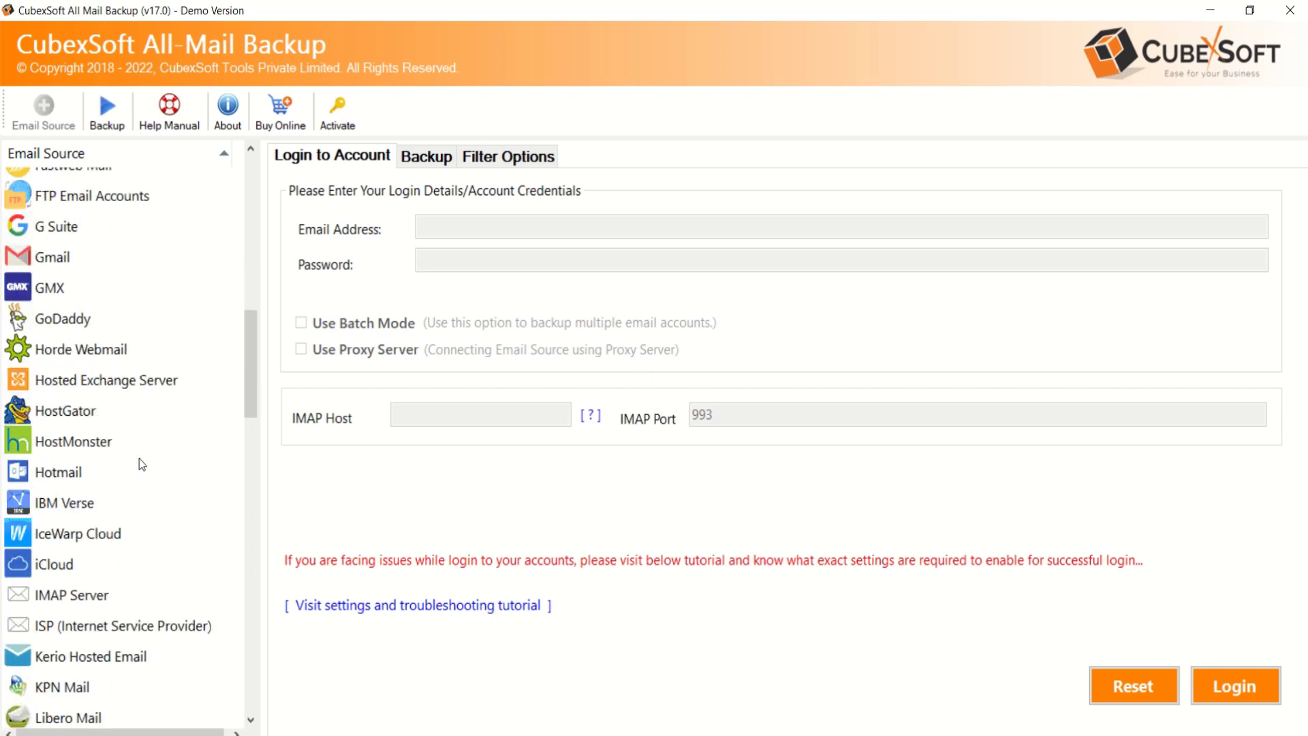
pyautogui.scroll(-3, 139, 459)
pyautogui.scroll(-14, 141, 461)
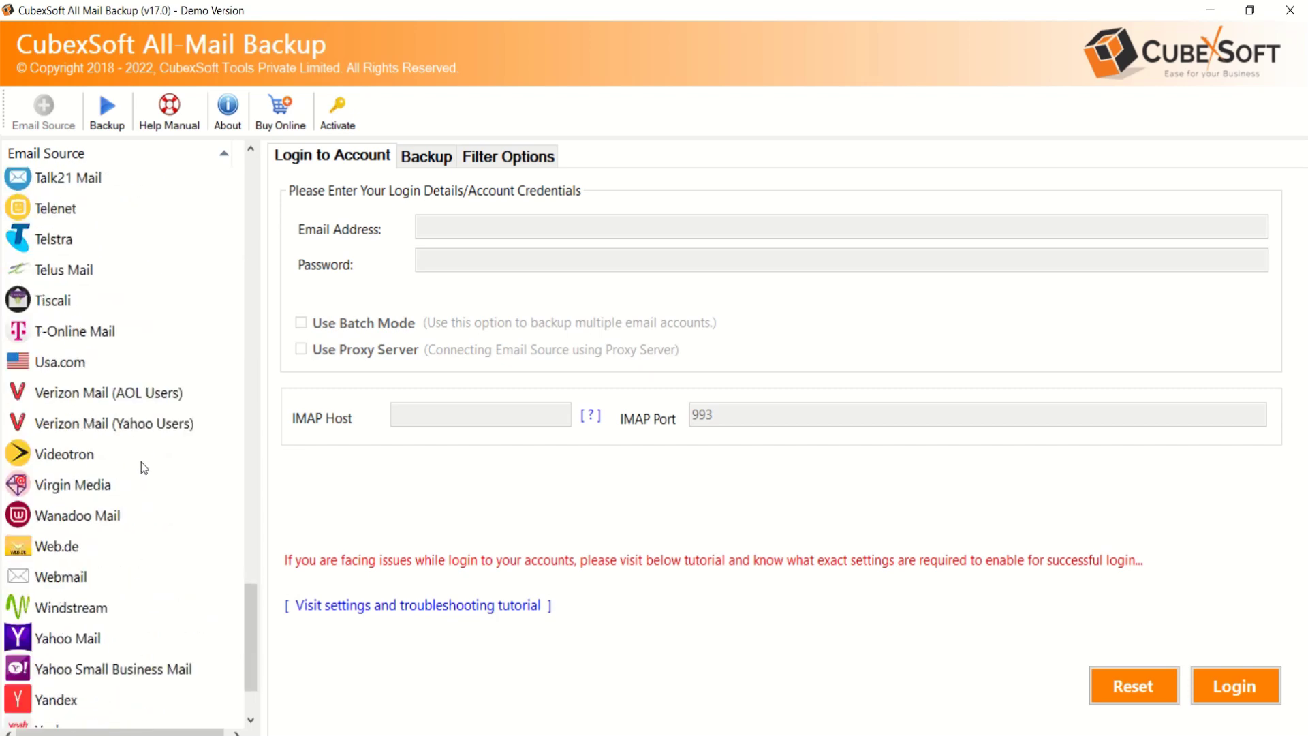
pyautogui.scroll(5, 146, 464)
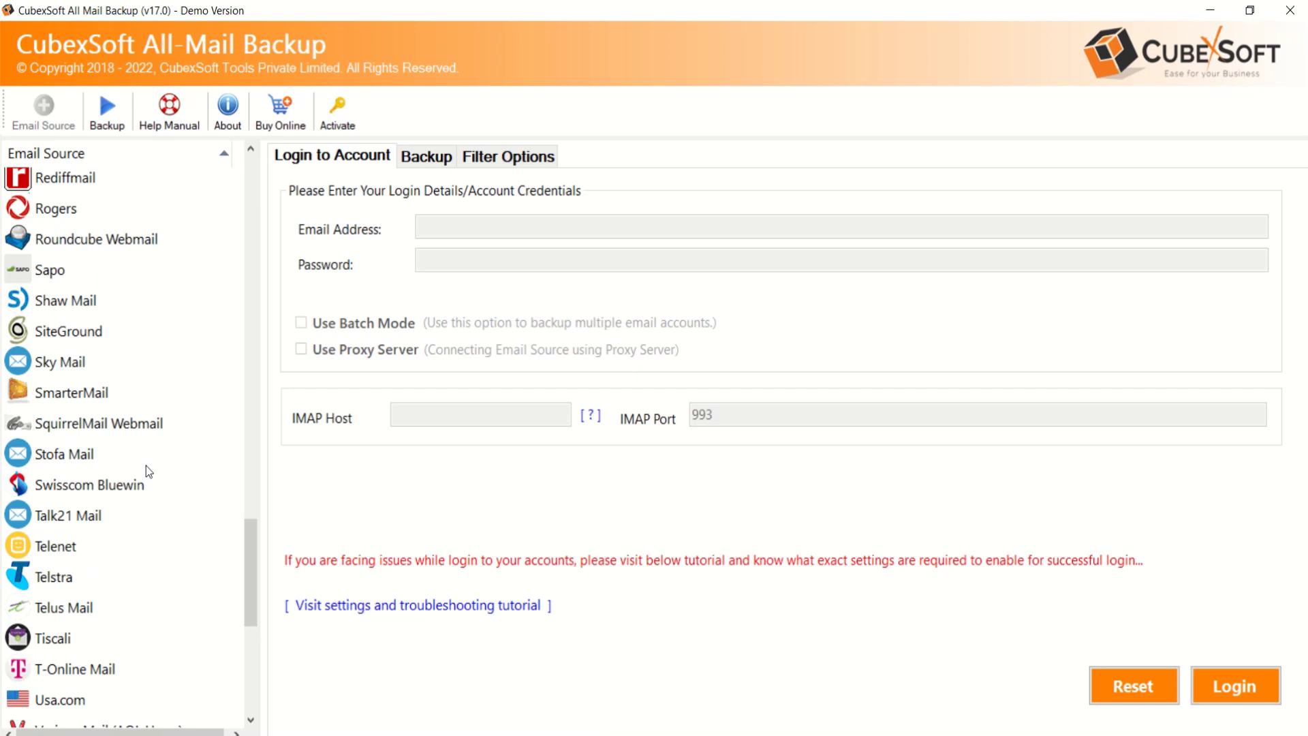
pyautogui.scroll(11, 141, 448)
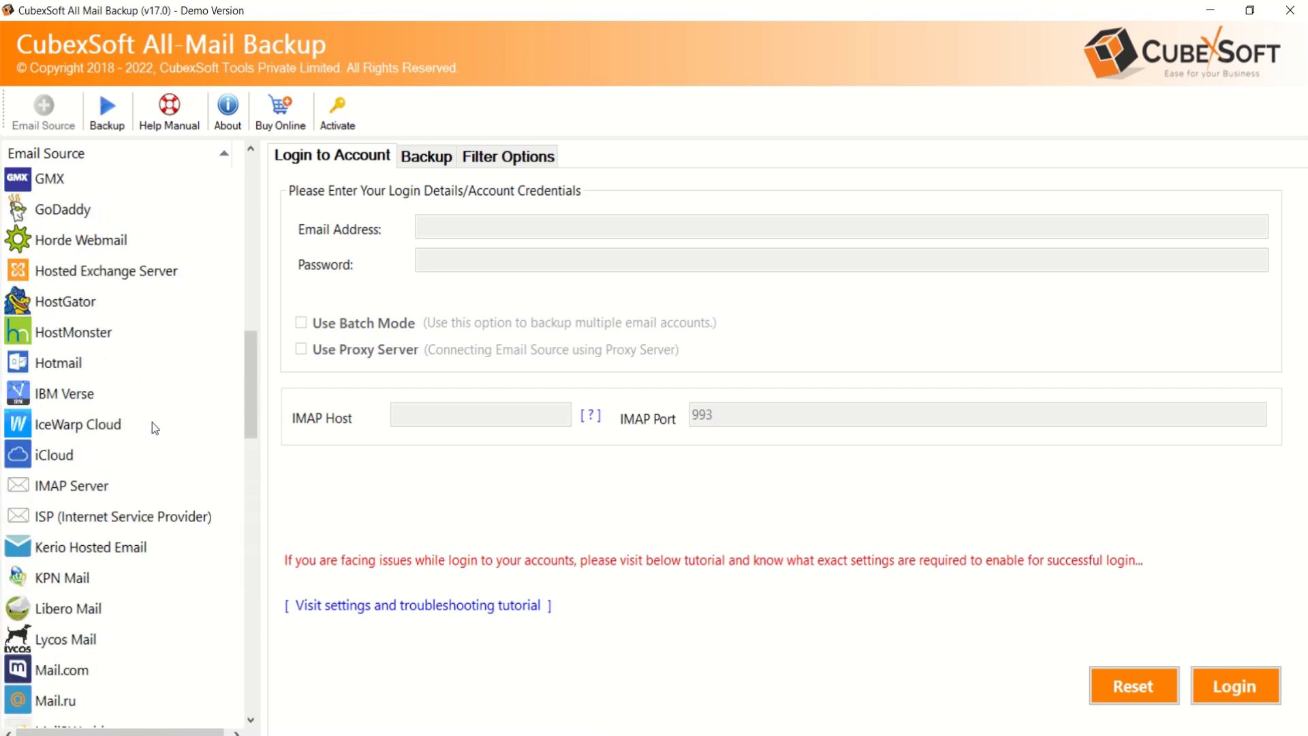
pyautogui.scroll(2, 153, 422)
# Pick Gmail as the source and enter the account's e-mail address and pasted app password
pyautogui.click(81, 328)
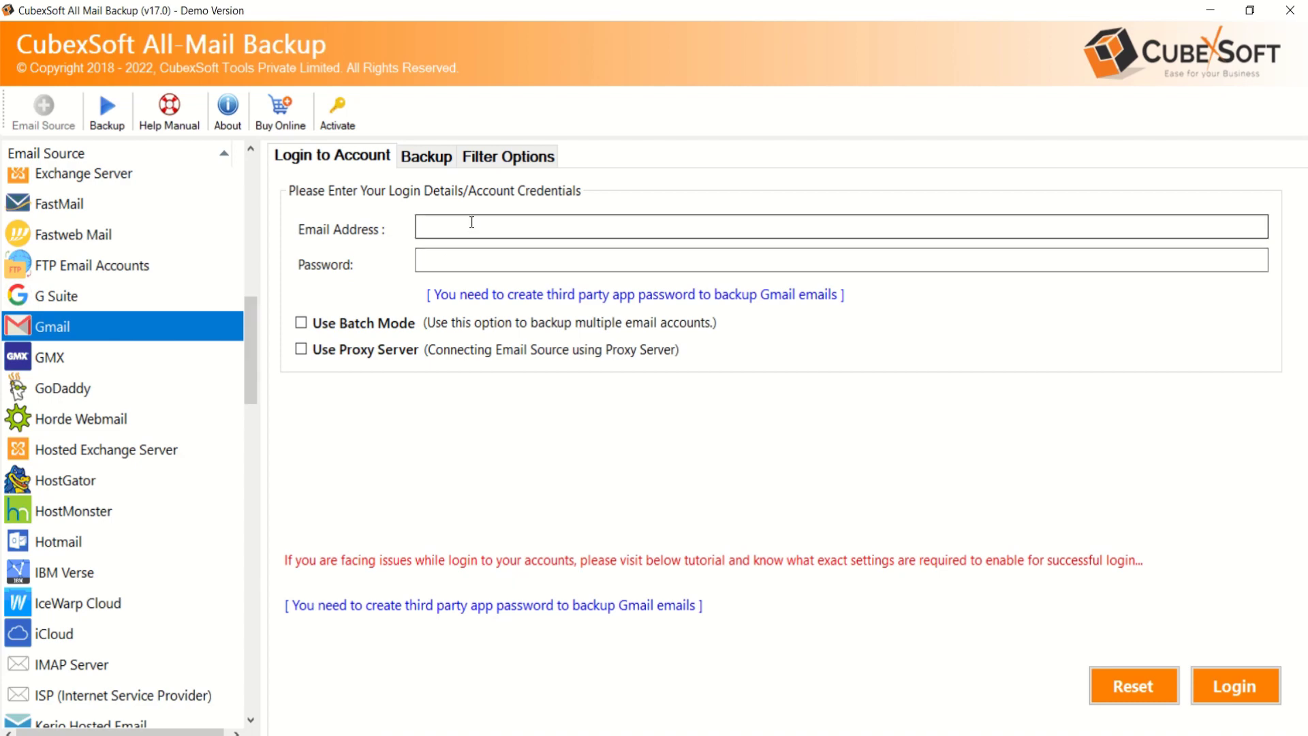
pyautogui.click(471, 222)
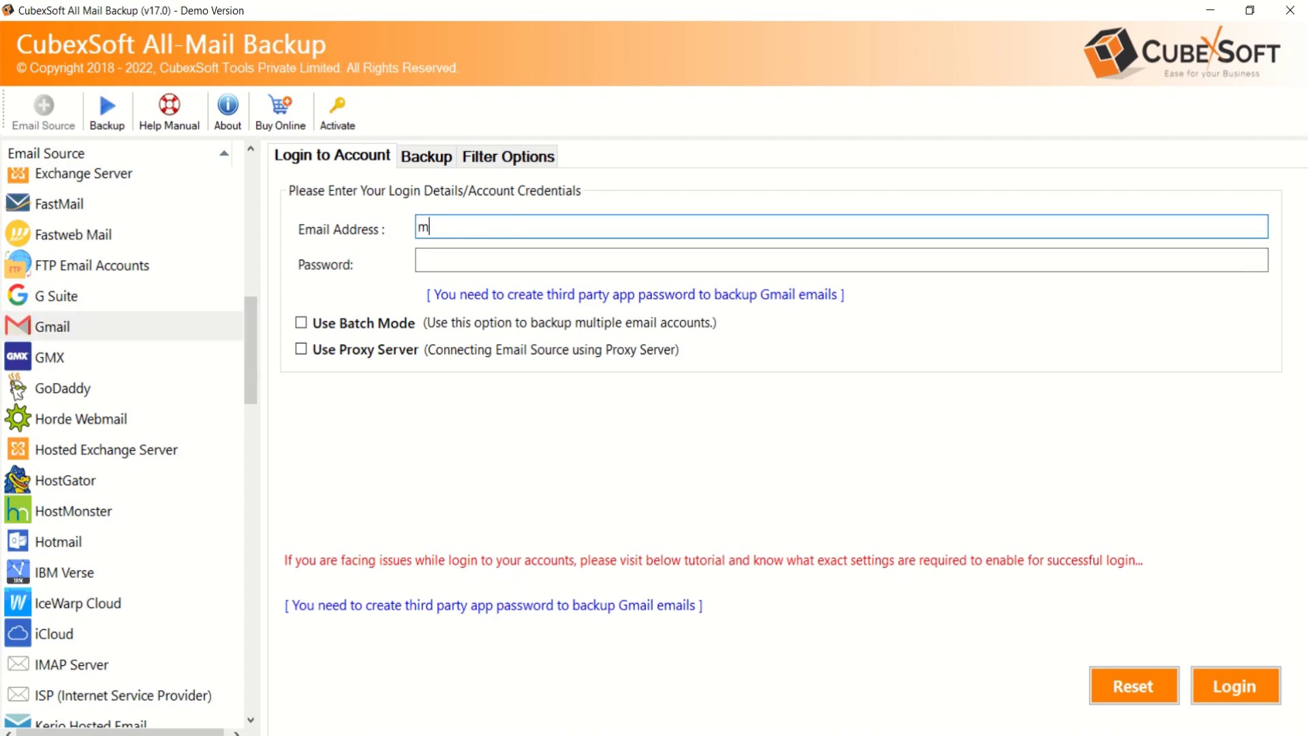
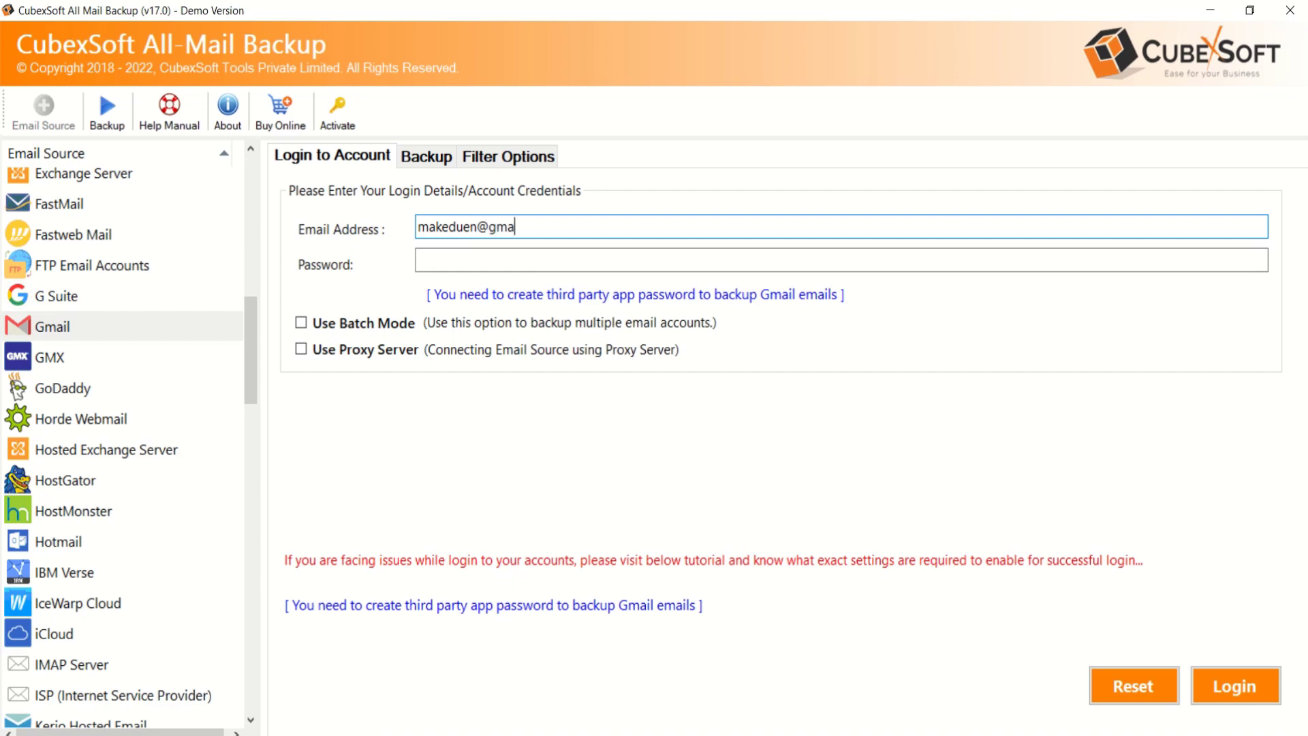
pyautogui.click(419, 257)
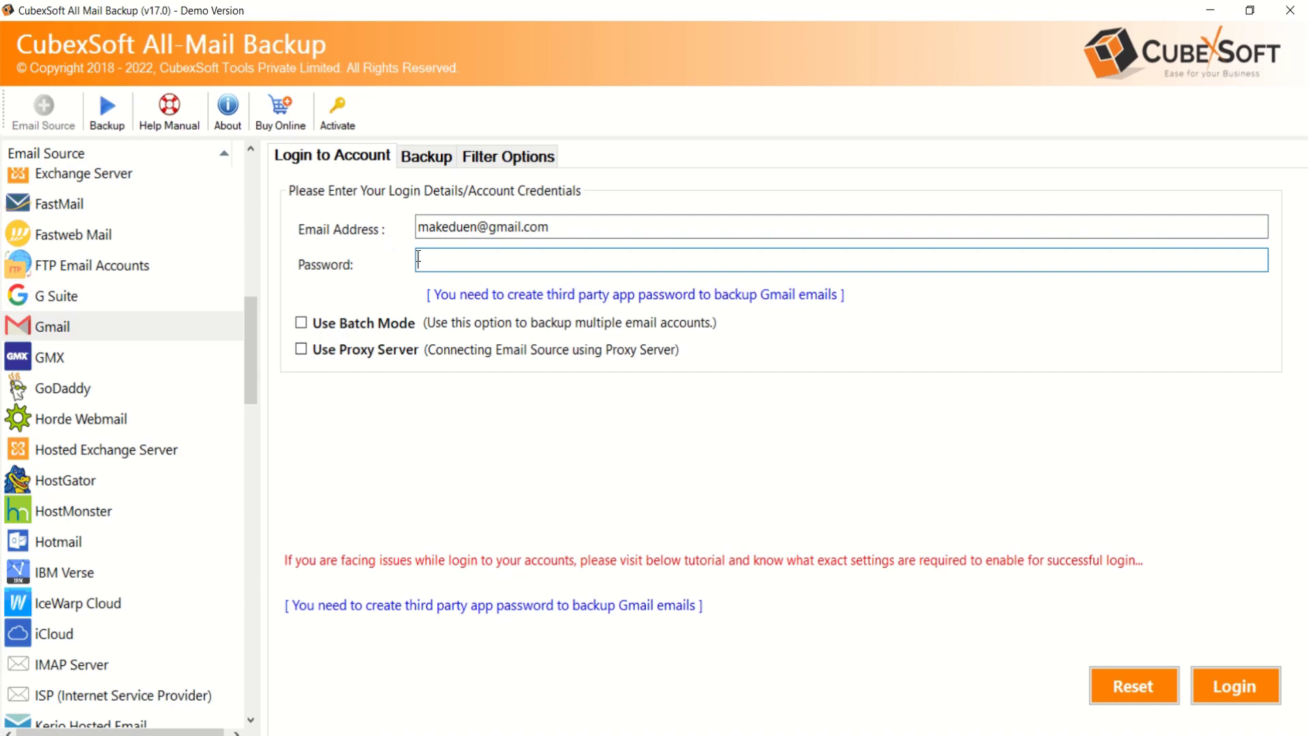
pyautogui.hotkey('ctrl', 'v')
# Enable batch mode, load E:\accounts.csv, and select both listed Gmail accounts
pyautogui.click(301, 323)
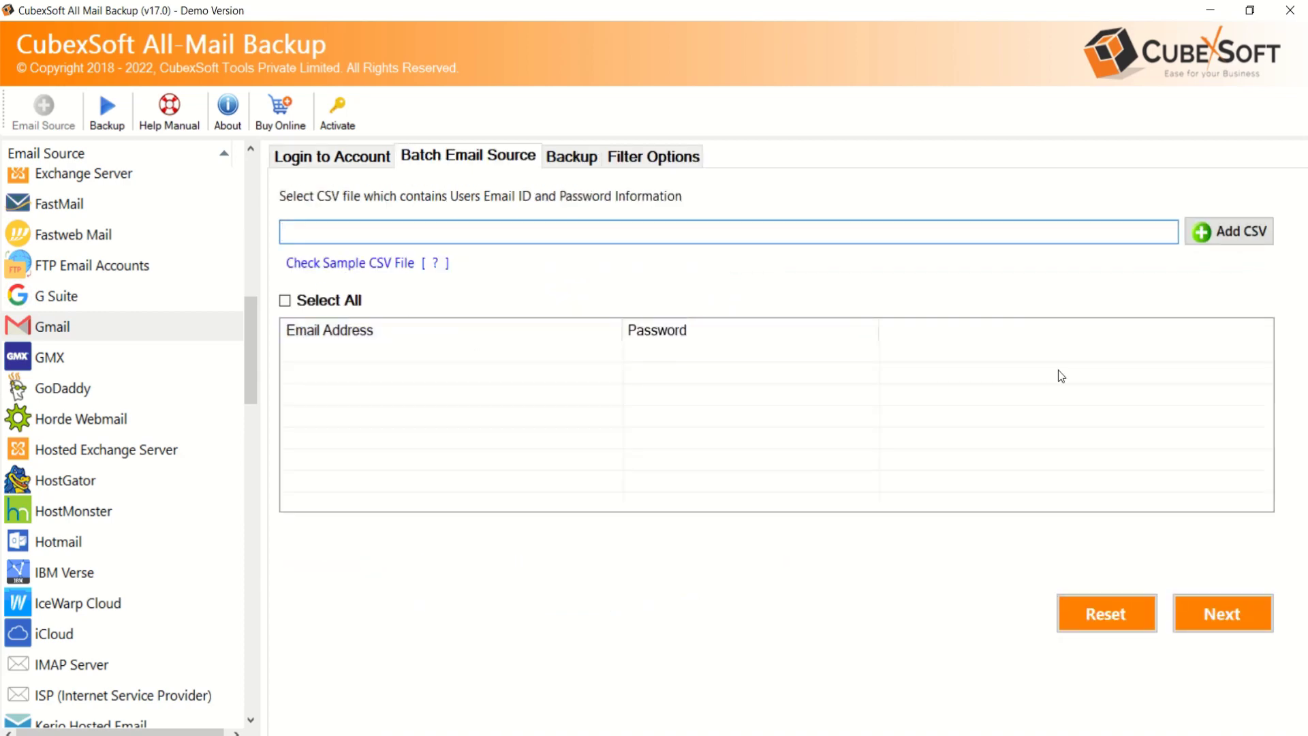
pyautogui.click(1232, 238)
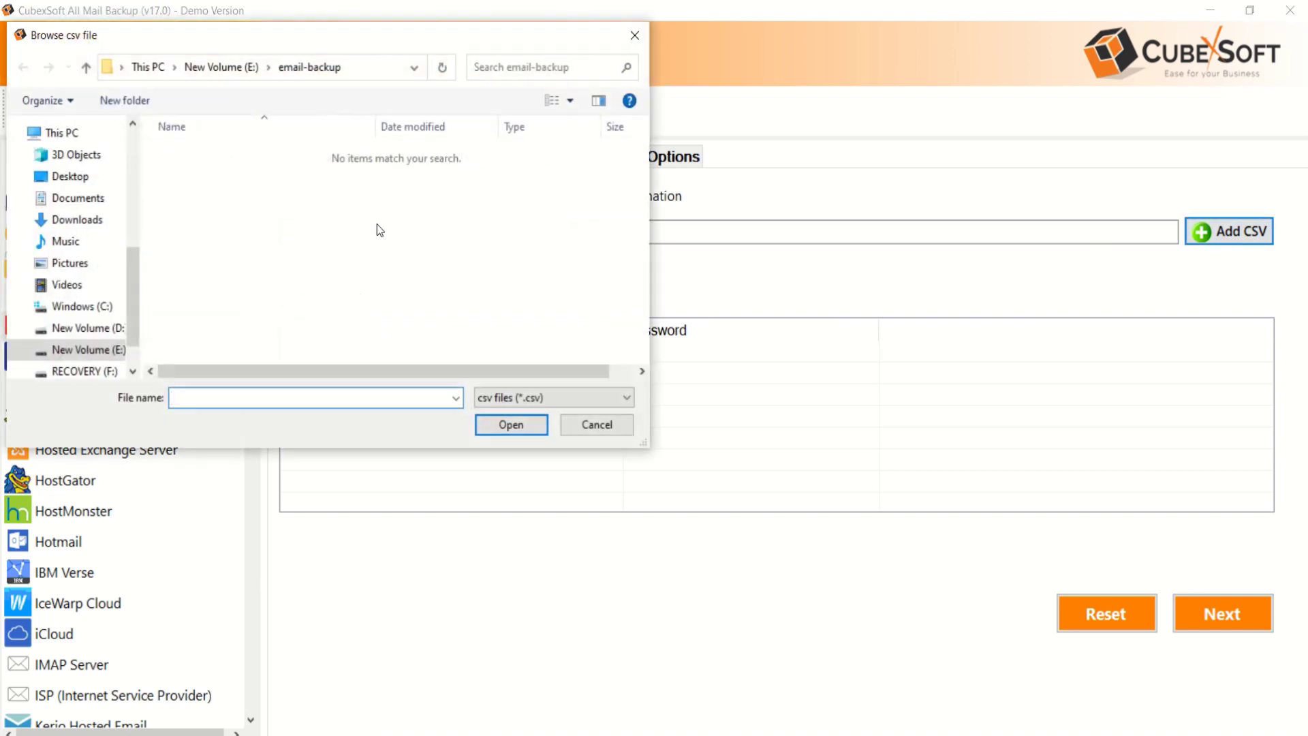
pyautogui.click(221, 66)
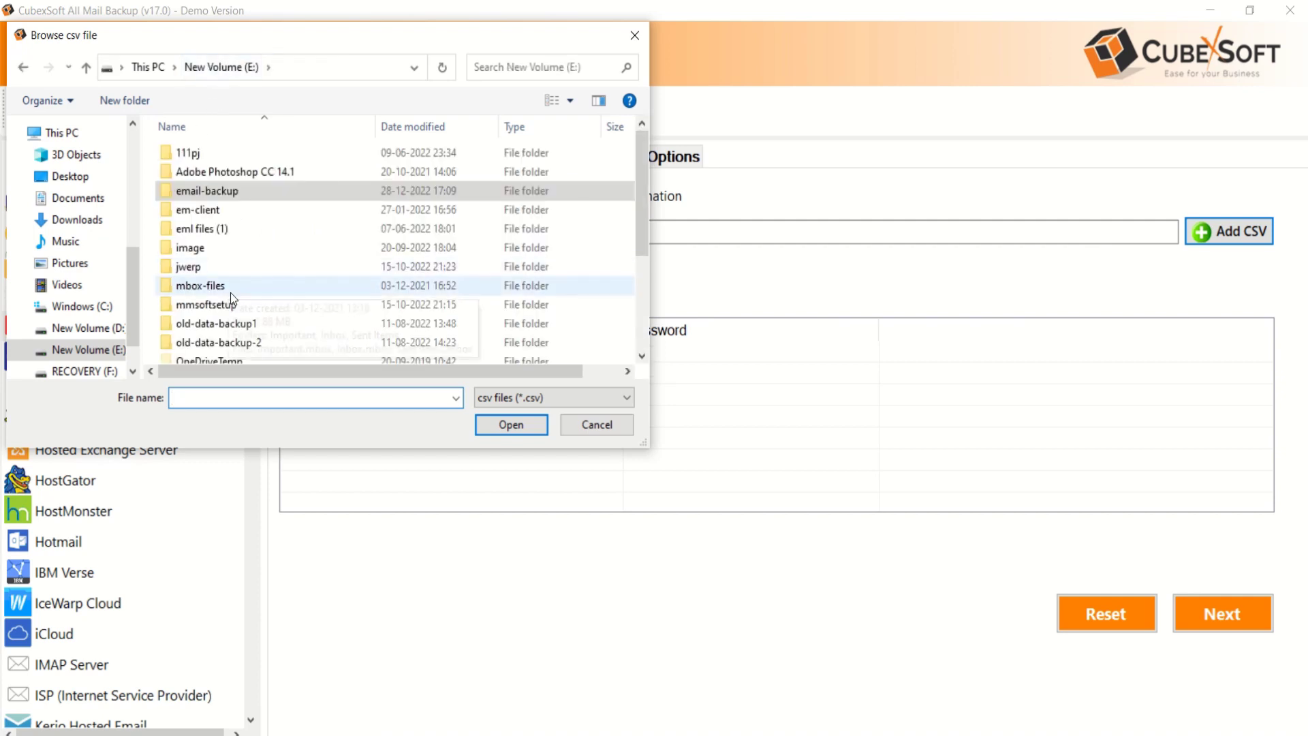
pyautogui.scroll(-3, 230, 292)
pyautogui.click(191, 334)
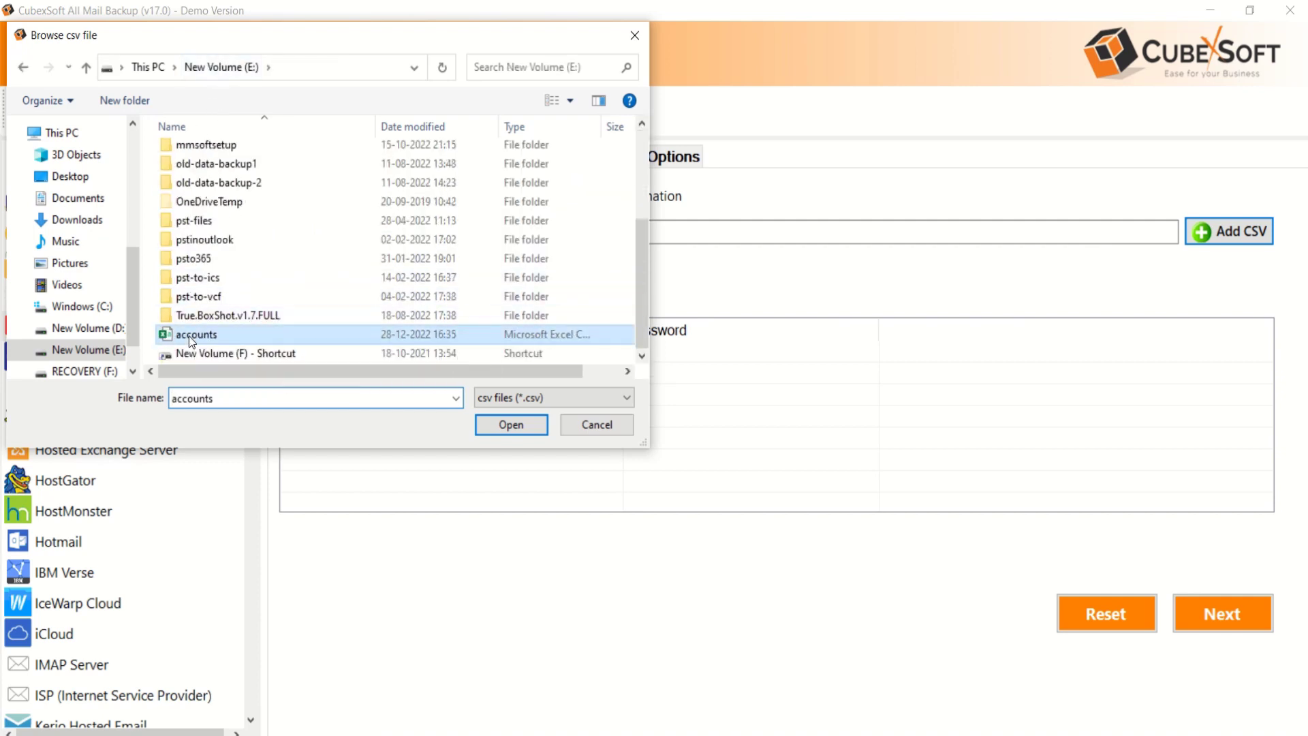
pyautogui.click(489, 424)
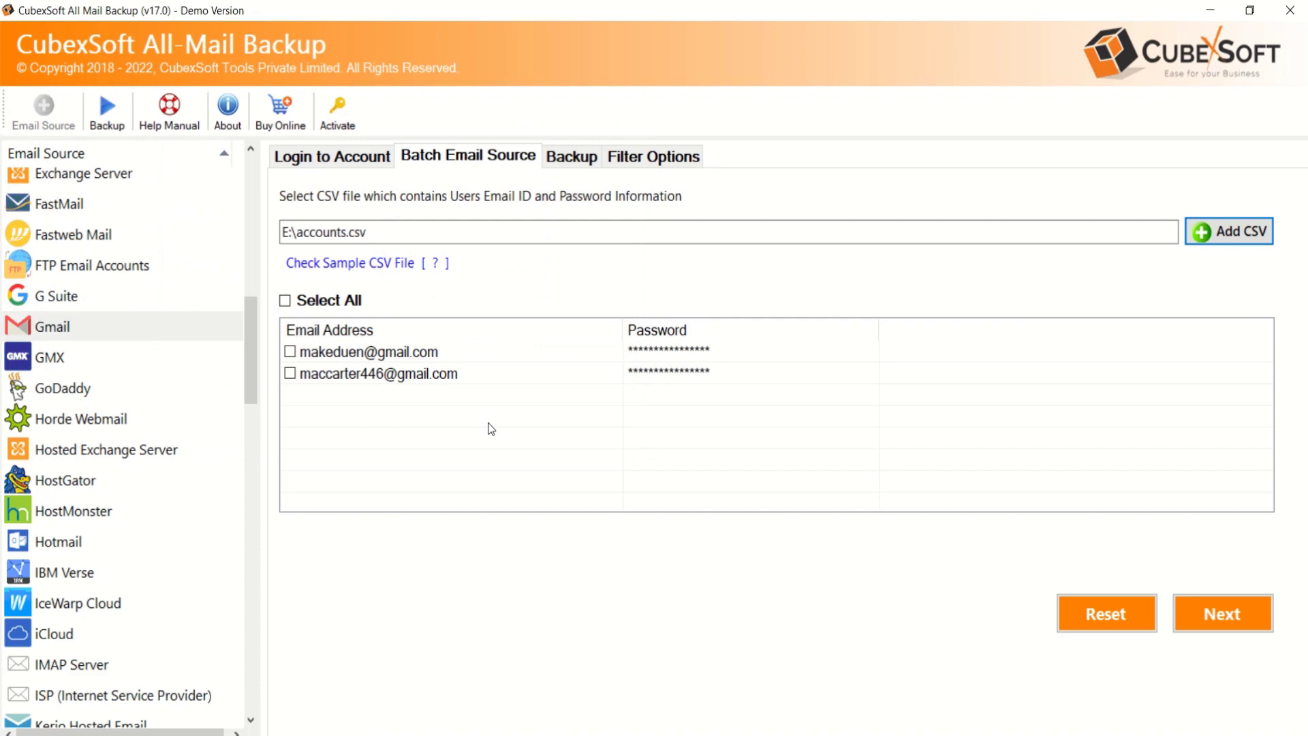
pyautogui.click(290, 351)
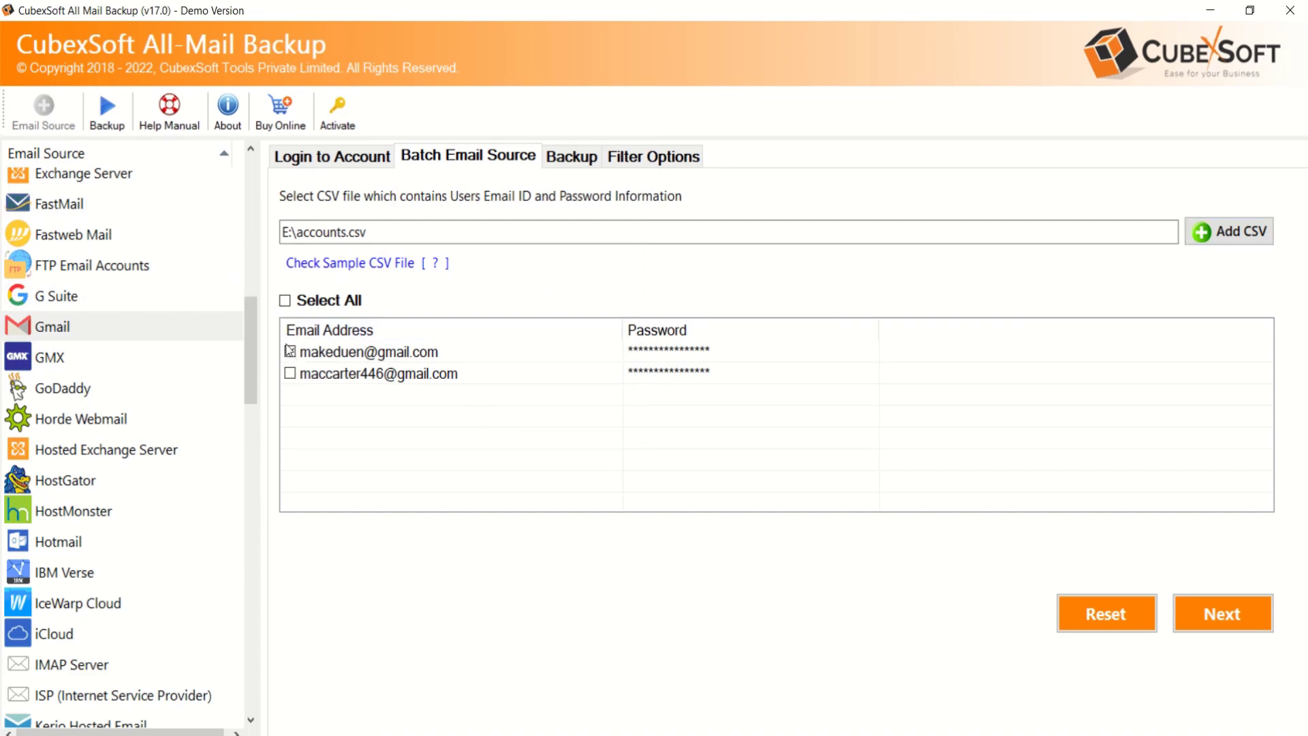
pyautogui.click(285, 301)
# Turn off batch mode, and switch Use Proxy Server on then back off
pyautogui.click(309, 156)
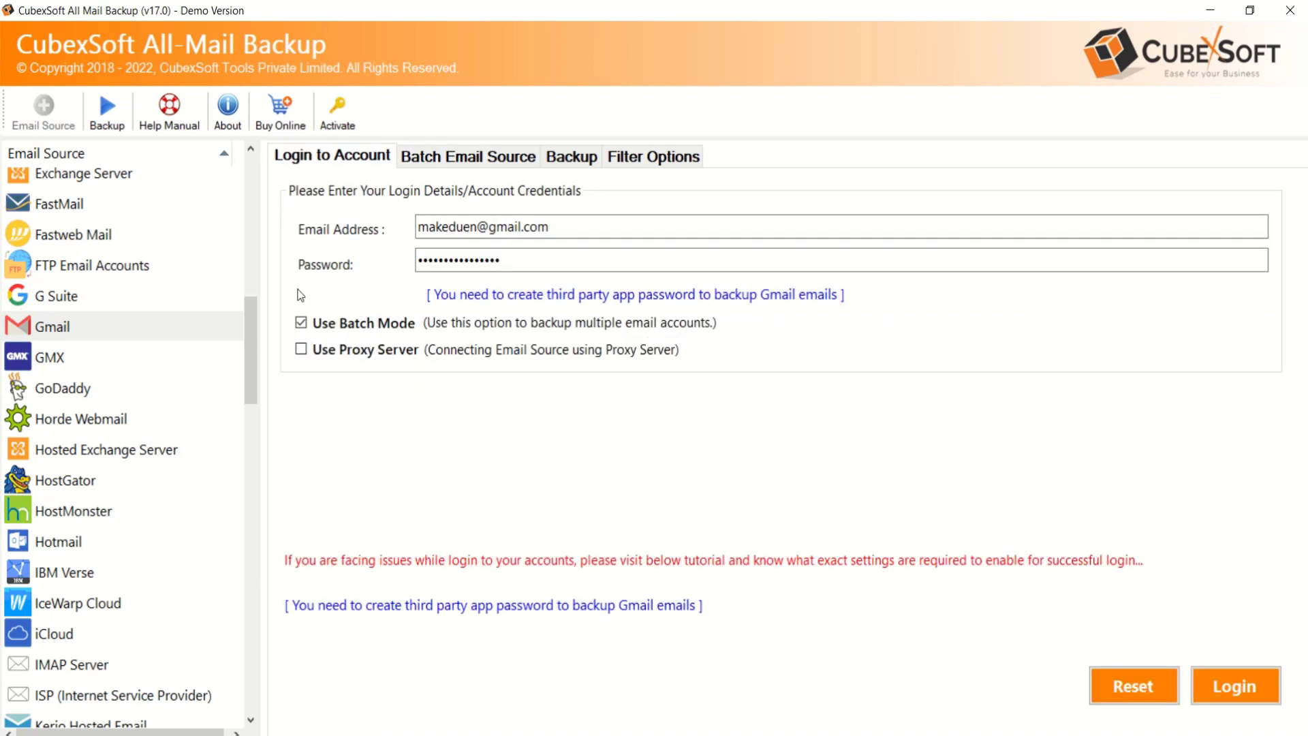
pyautogui.click(301, 323)
pyautogui.click(301, 349)
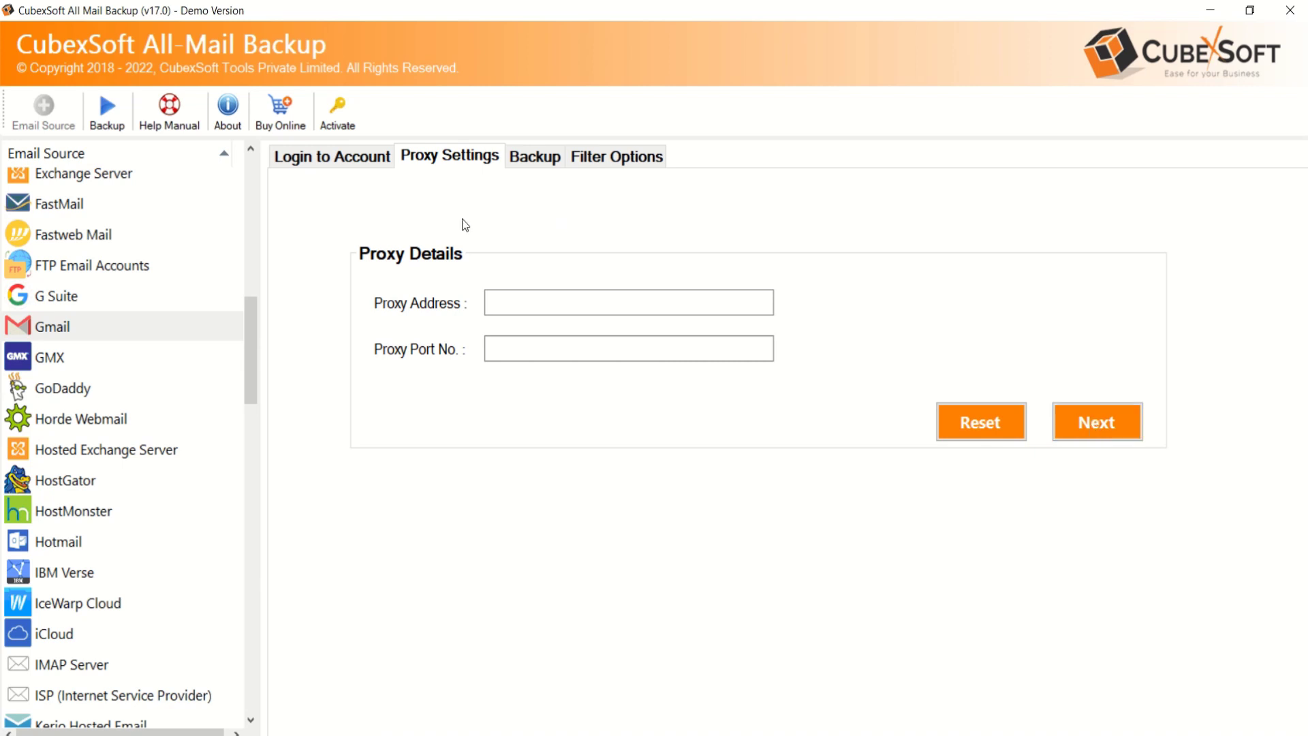
pyautogui.click(333, 160)
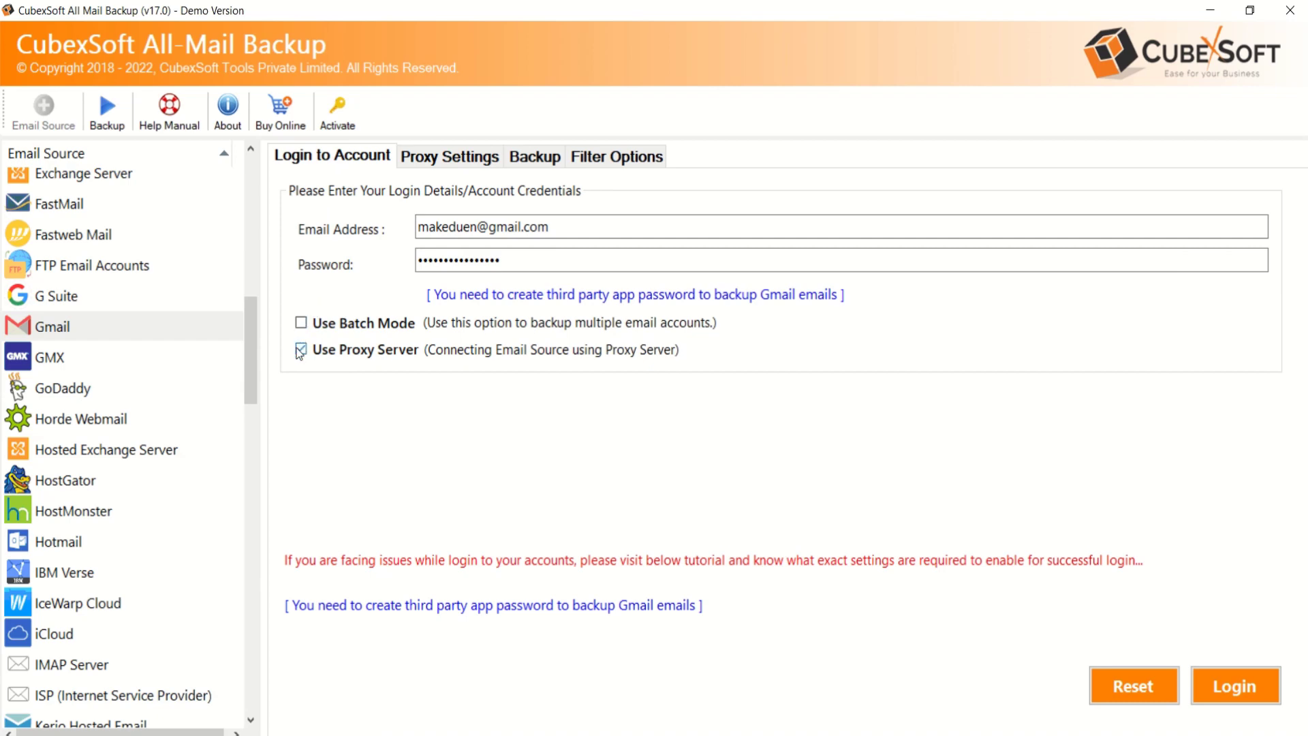
pyautogui.click(301, 349)
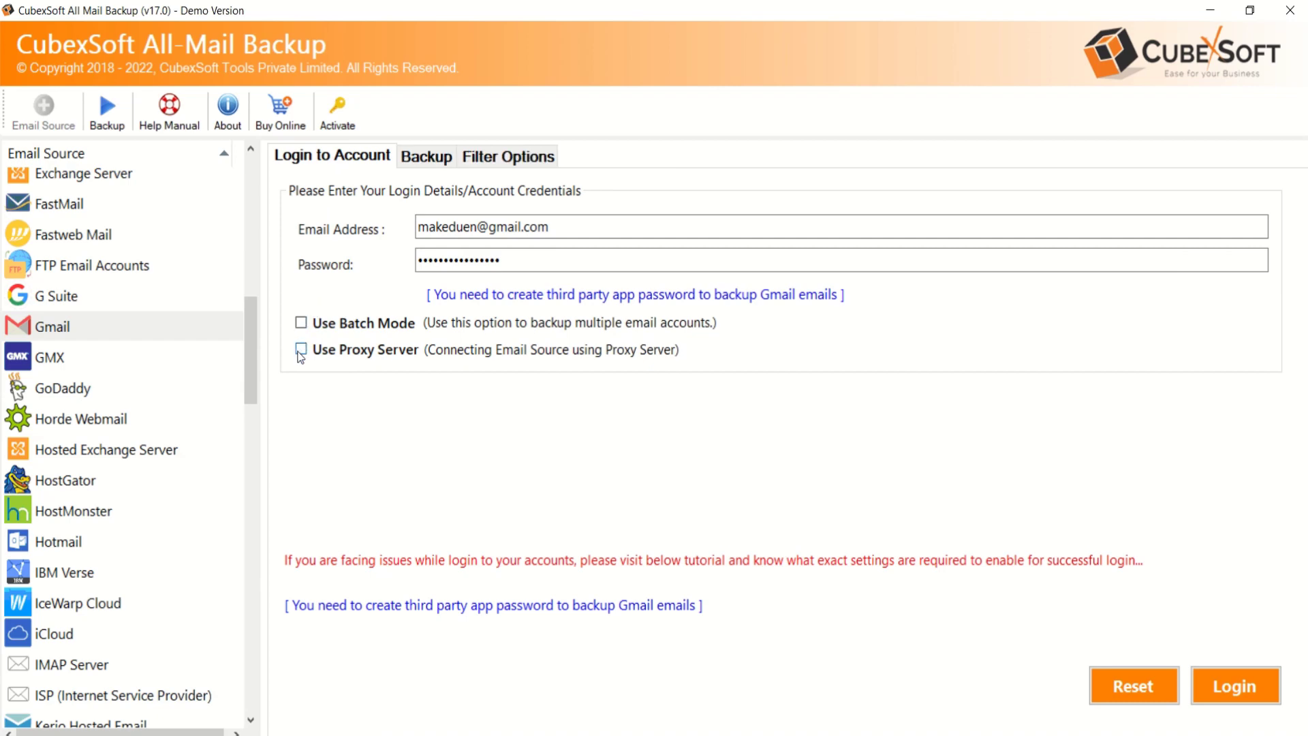
# Log in to Gmail and tick the All Mail, Work and Junk E-mail folders
pyautogui.click(1225, 691)
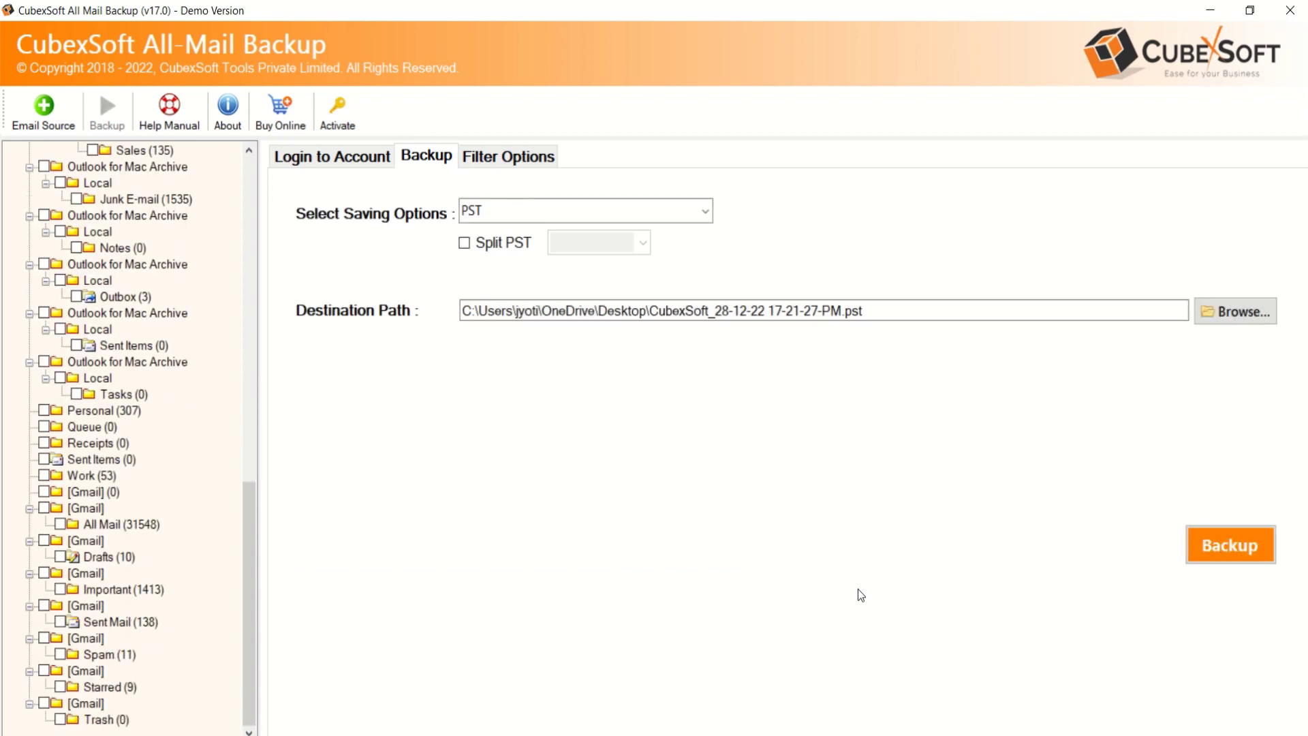
pyautogui.click(60, 524)
pyautogui.click(45, 476)
pyautogui.click(77, 199)
pyautogui.scroll(2, 116, 364)
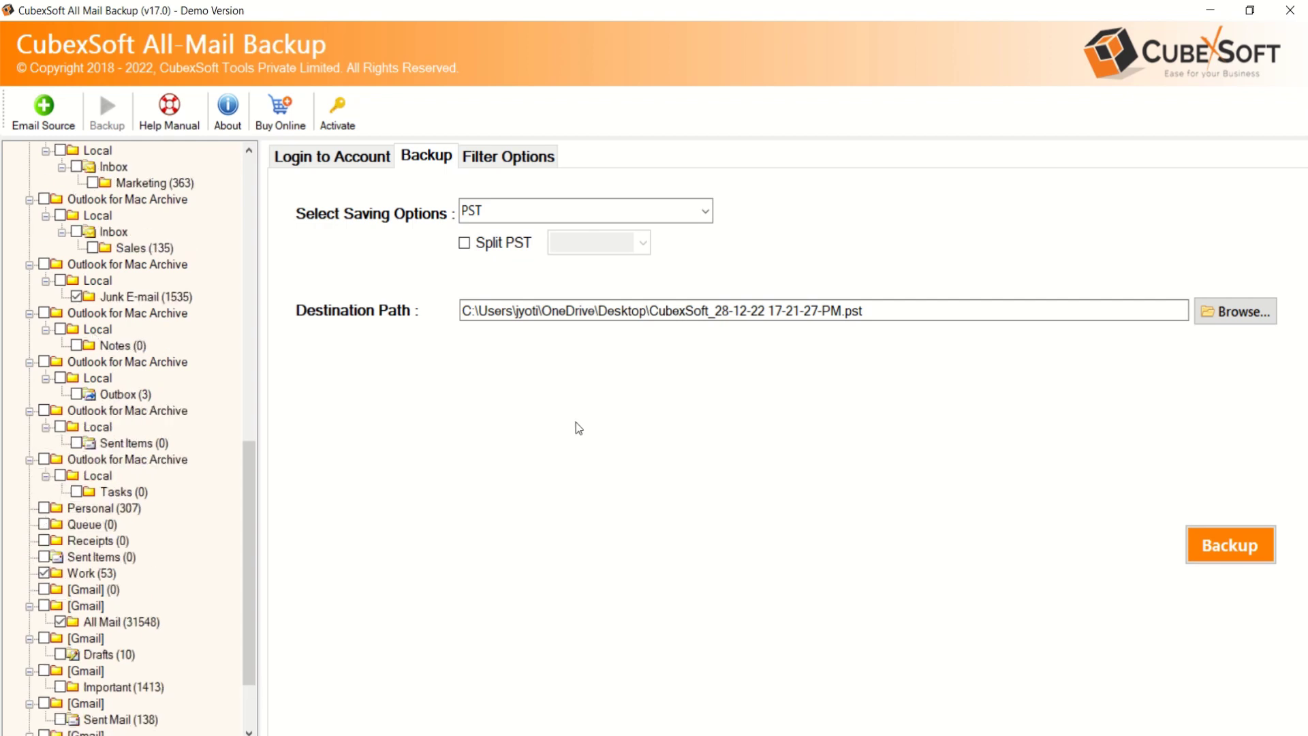
pyautogui.scroll(10, 191, 348)
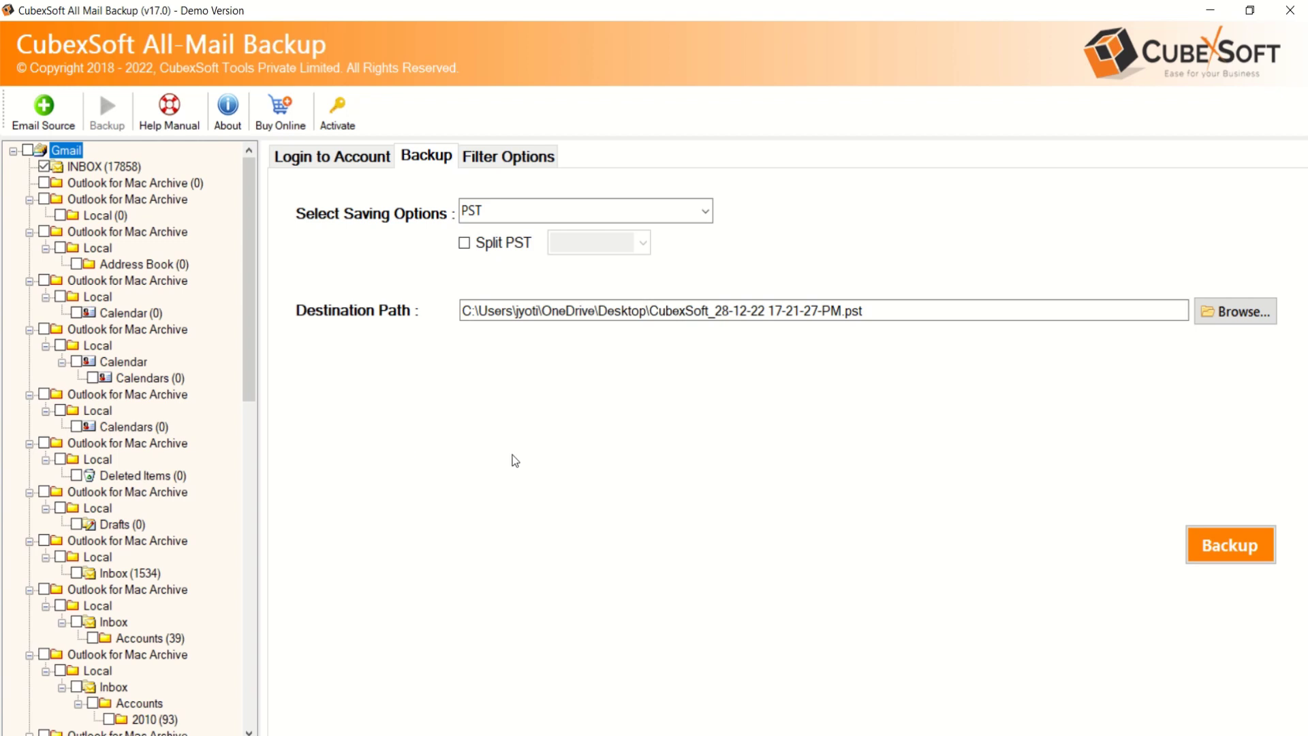
# Under Filter Options, enable Use Advance Settings for Selective Backup and Use Selective Export Settings
pyautogui.click(508, 156)
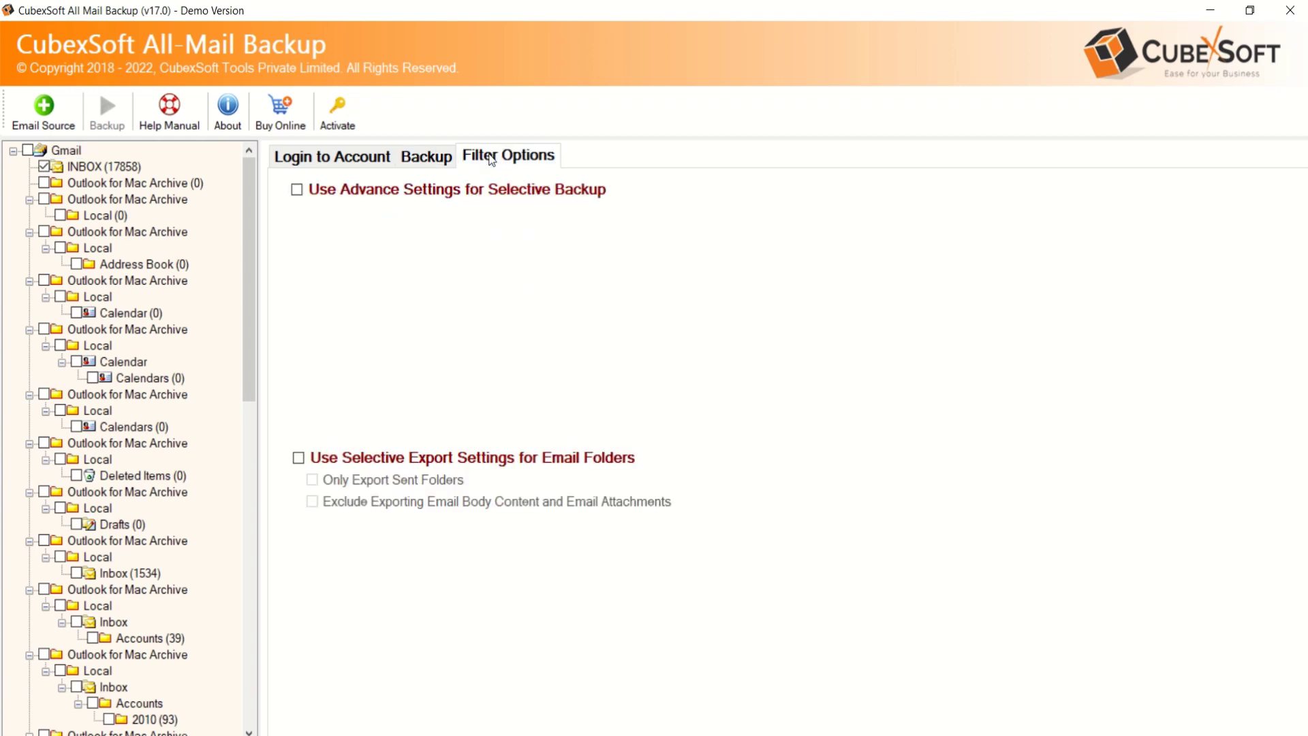
pyautogui.click(297, 189)
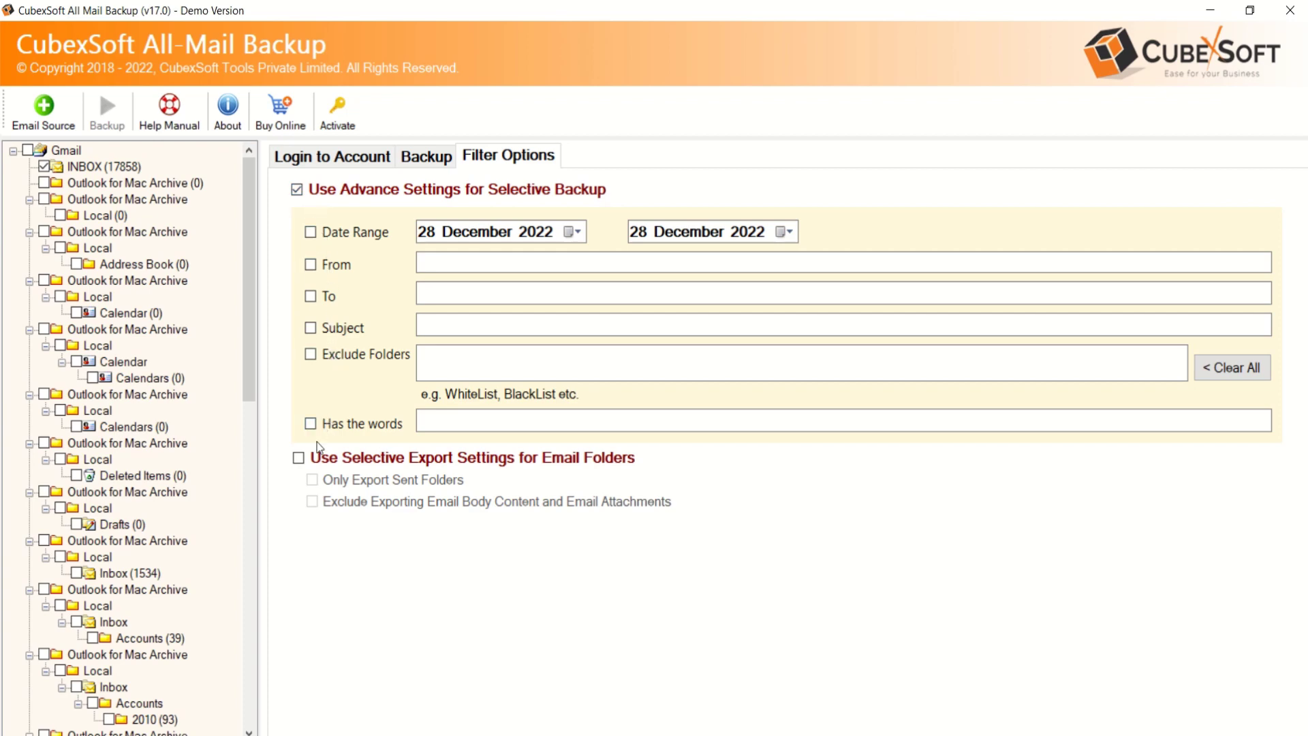
pyautogui.click(300, 459)
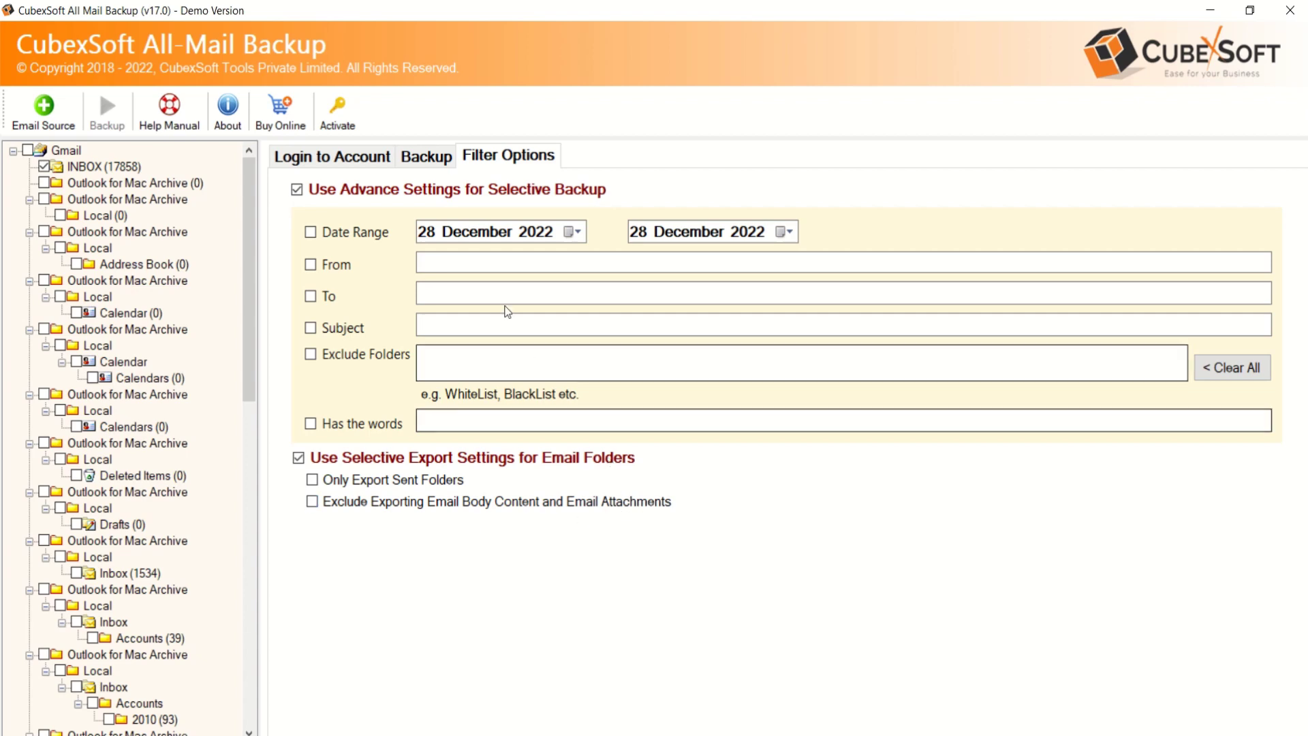
pyautogui.click(415, 158)
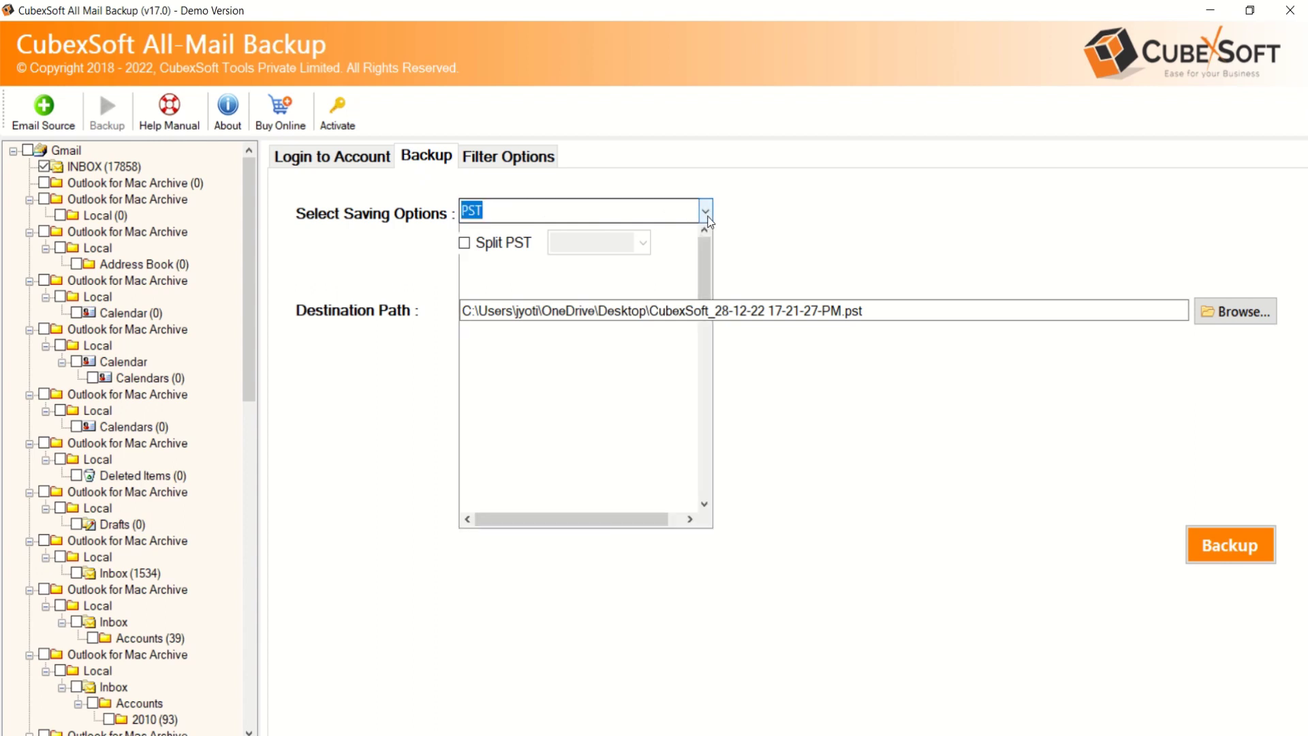
pyautogui.scroll(-2, 578, 382)
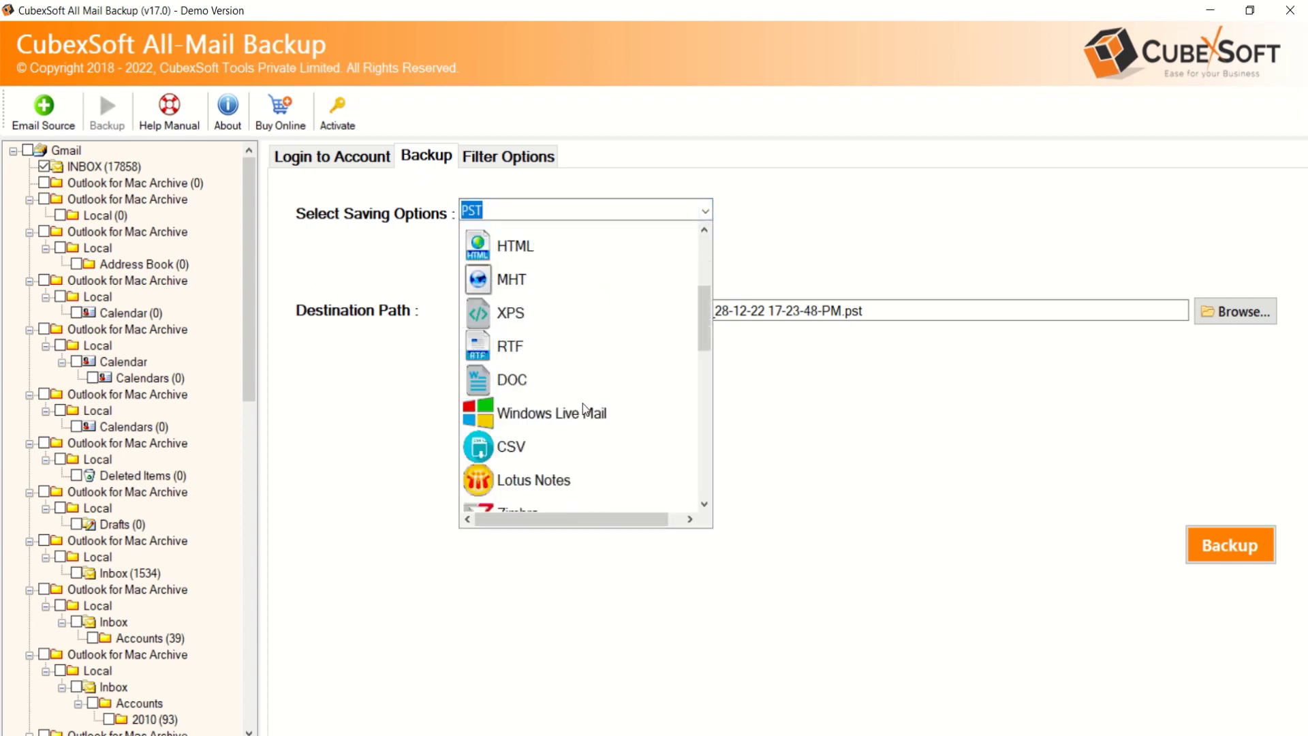
pyautogui.scroll(-4, 585, 409)
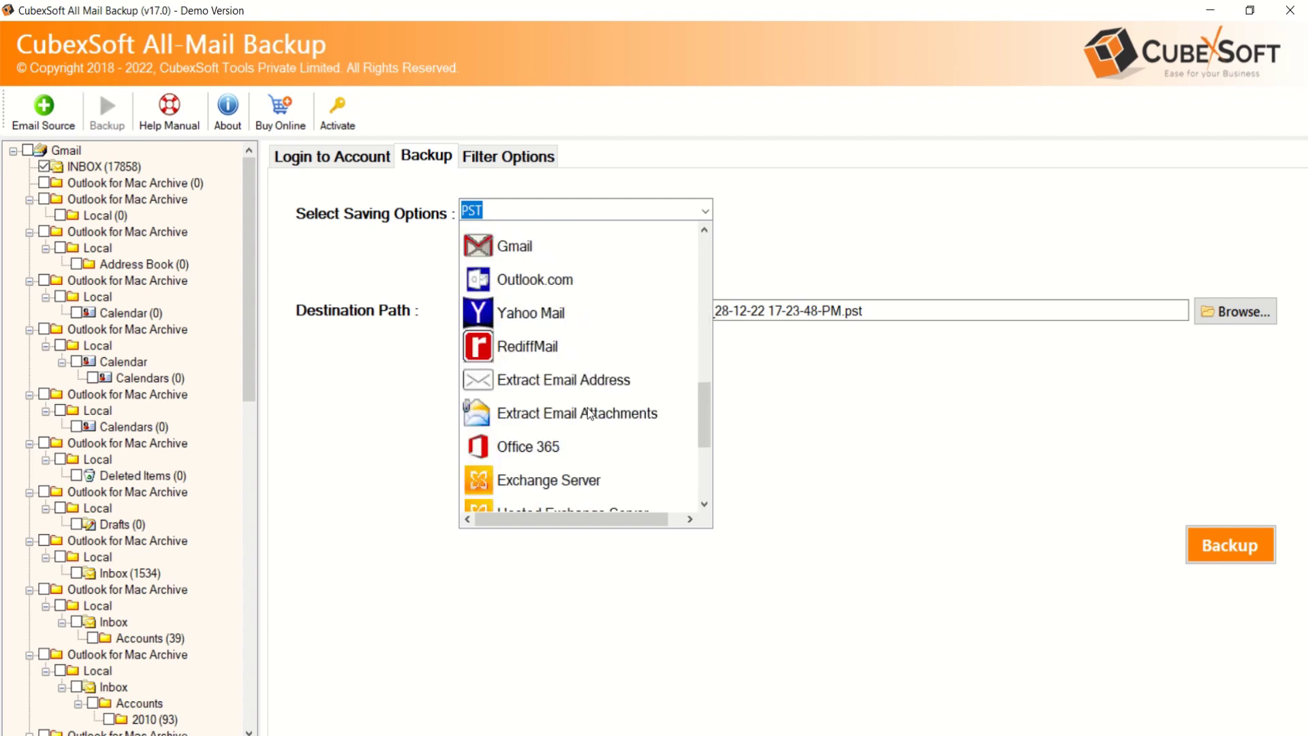
pyautogui.click(565, 385)
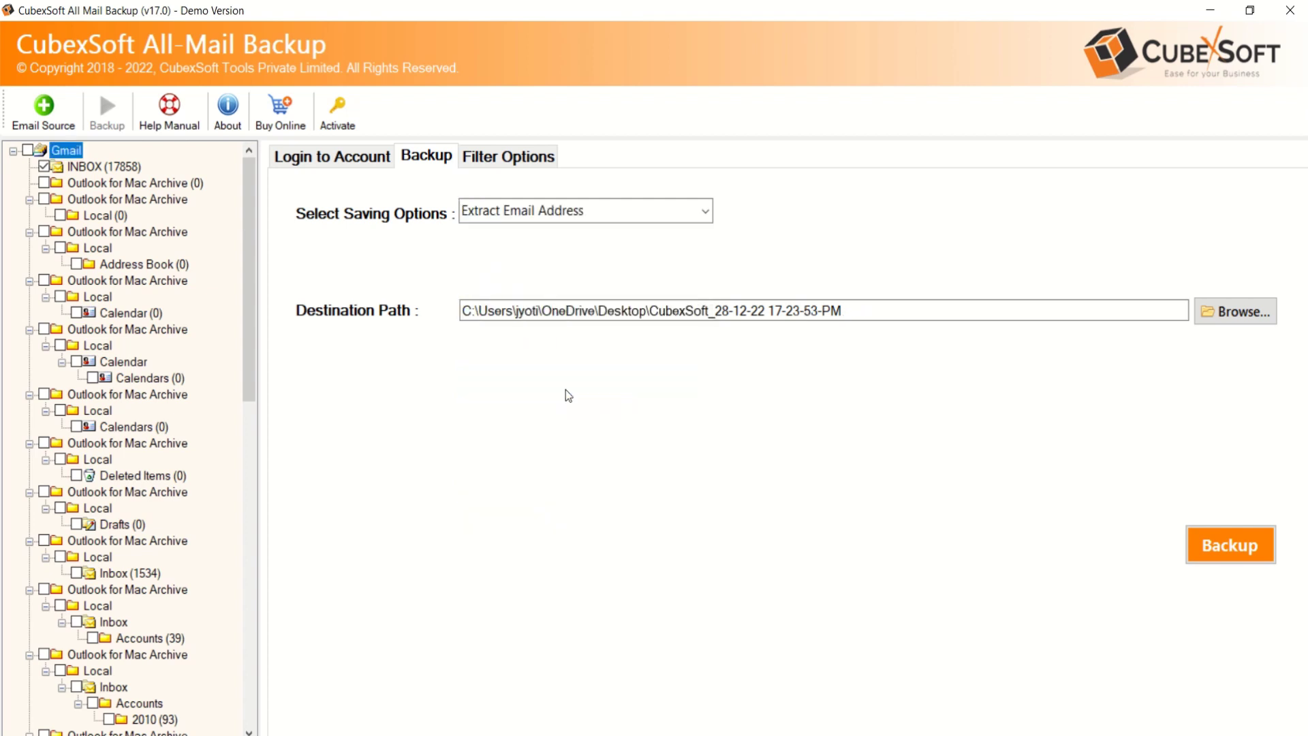
pyautogui.click(694, 209)
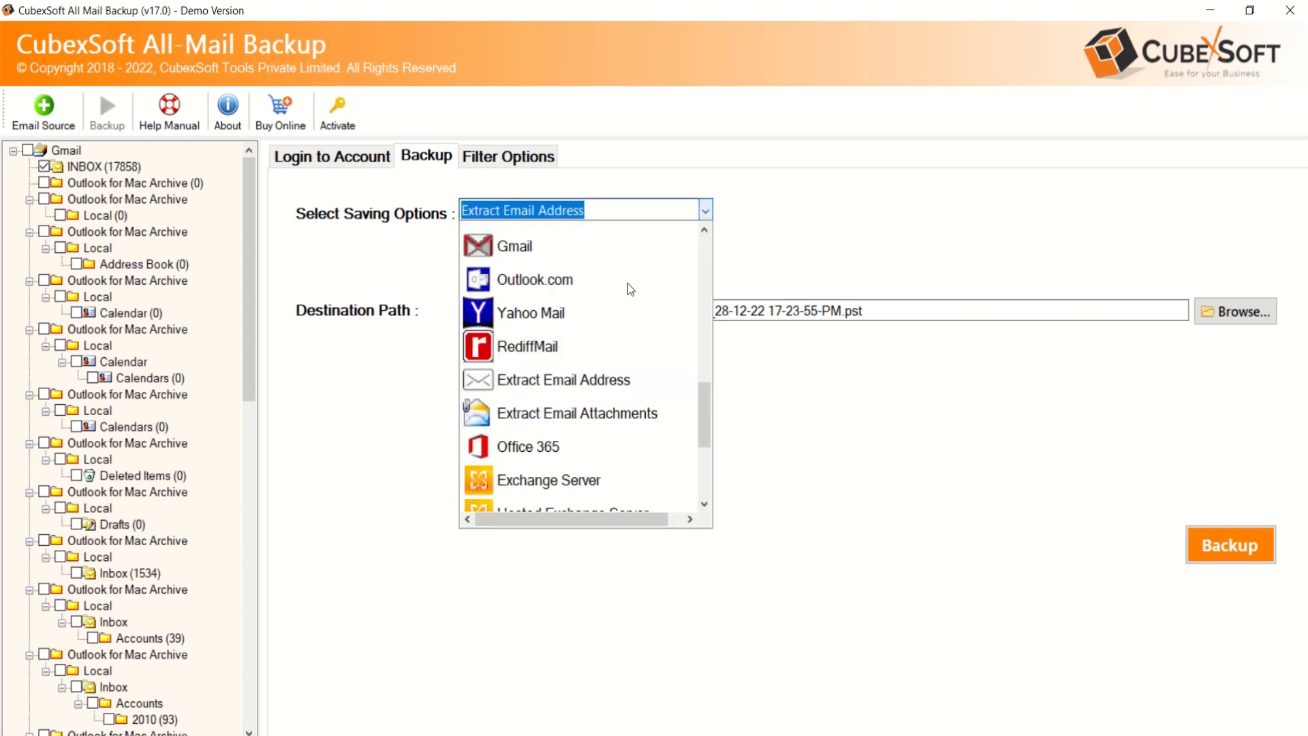
pyautogui.click(547, 412)
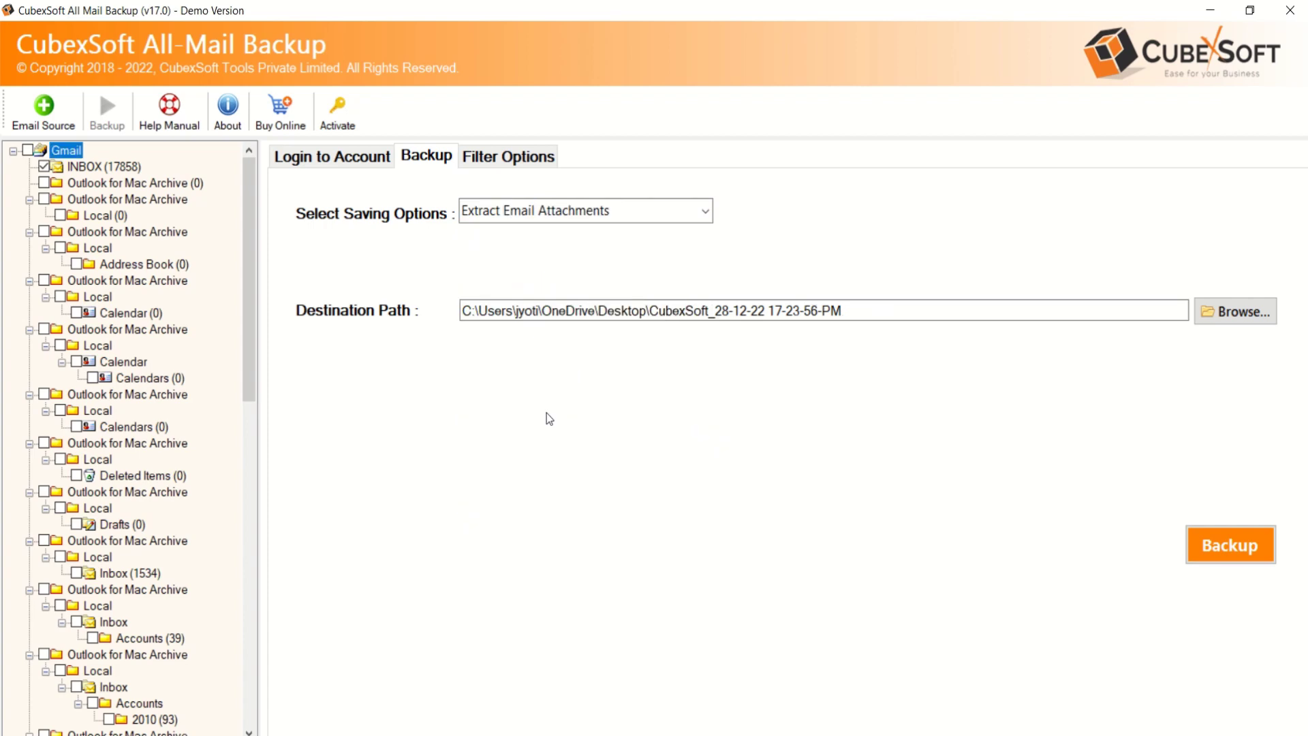
pyautogui.click(705, 213)
pyautogui.scroll(-2, 573, 387)
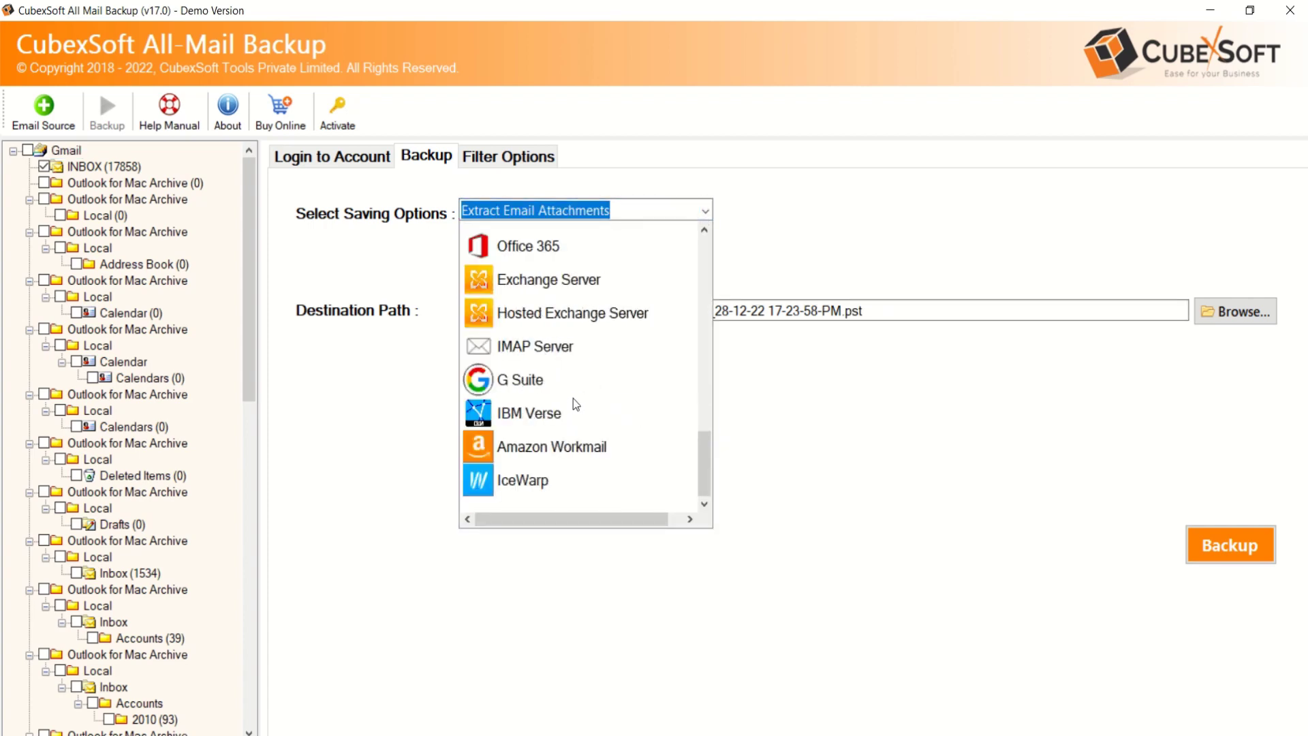
pyautogui.scroll(5, 575, 389)
pyautogui.click(534, 251)
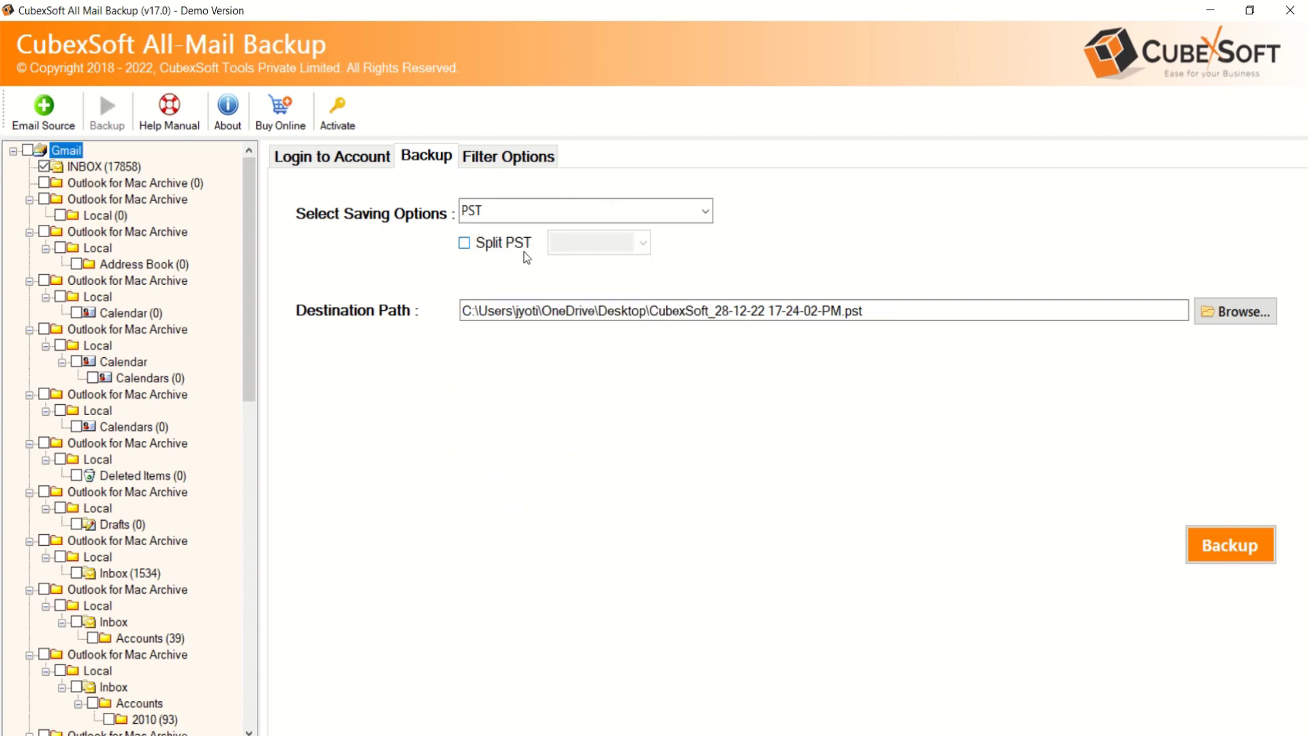
# Try Split PST and its size list, then leave splitting turned off
pyautogui.click(465, 244)
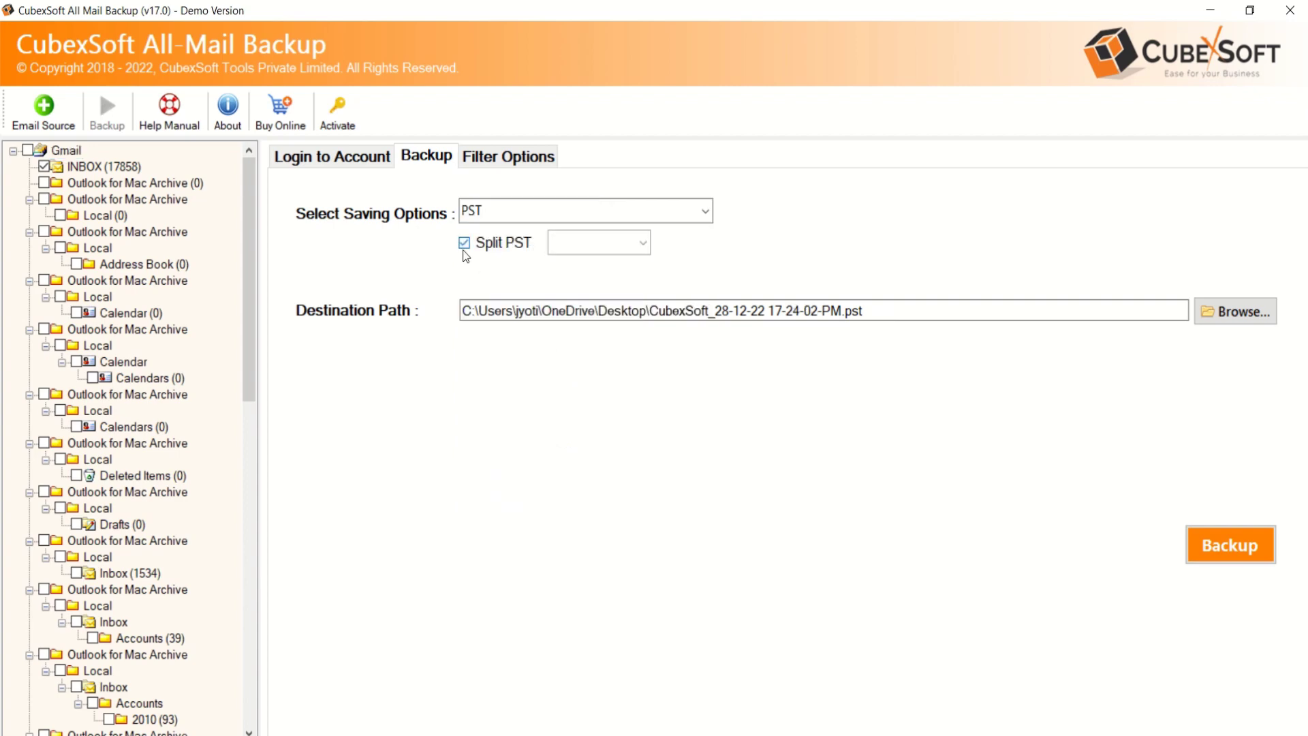
pyautogui.click(645, 244)
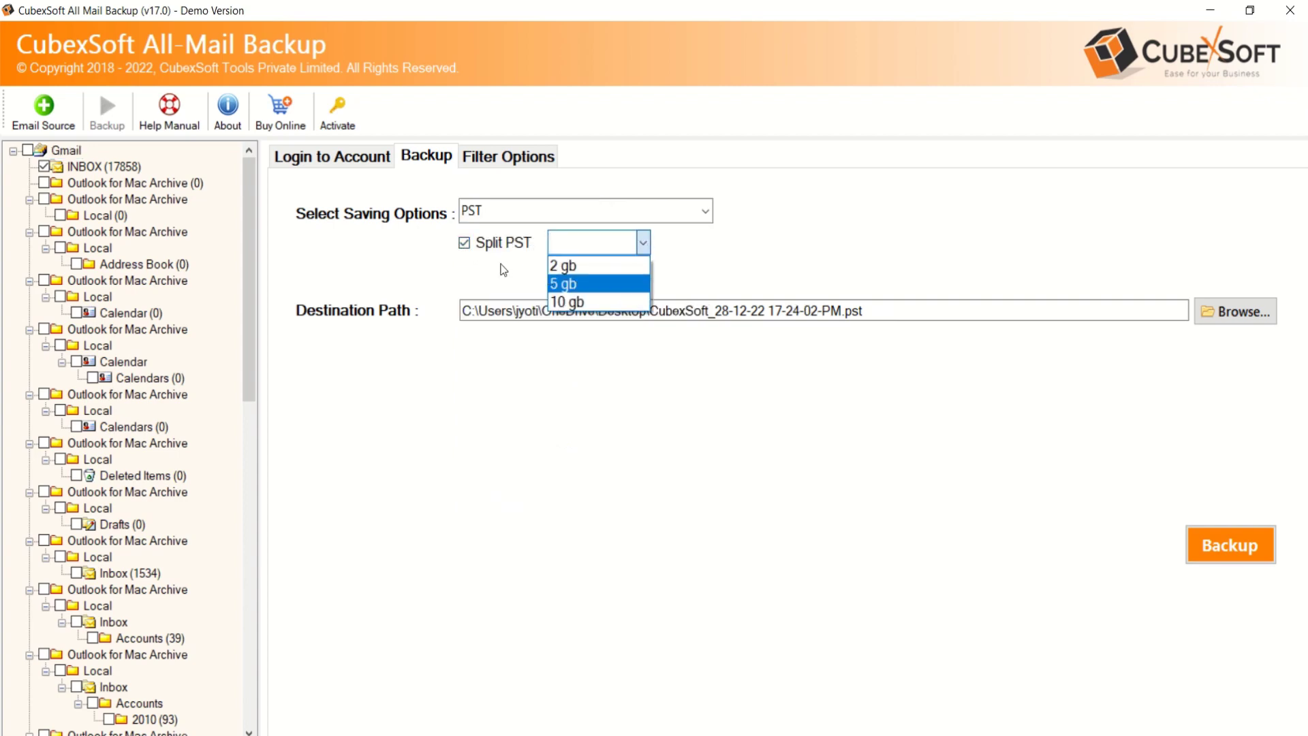
pyautogui.click(460, 252)
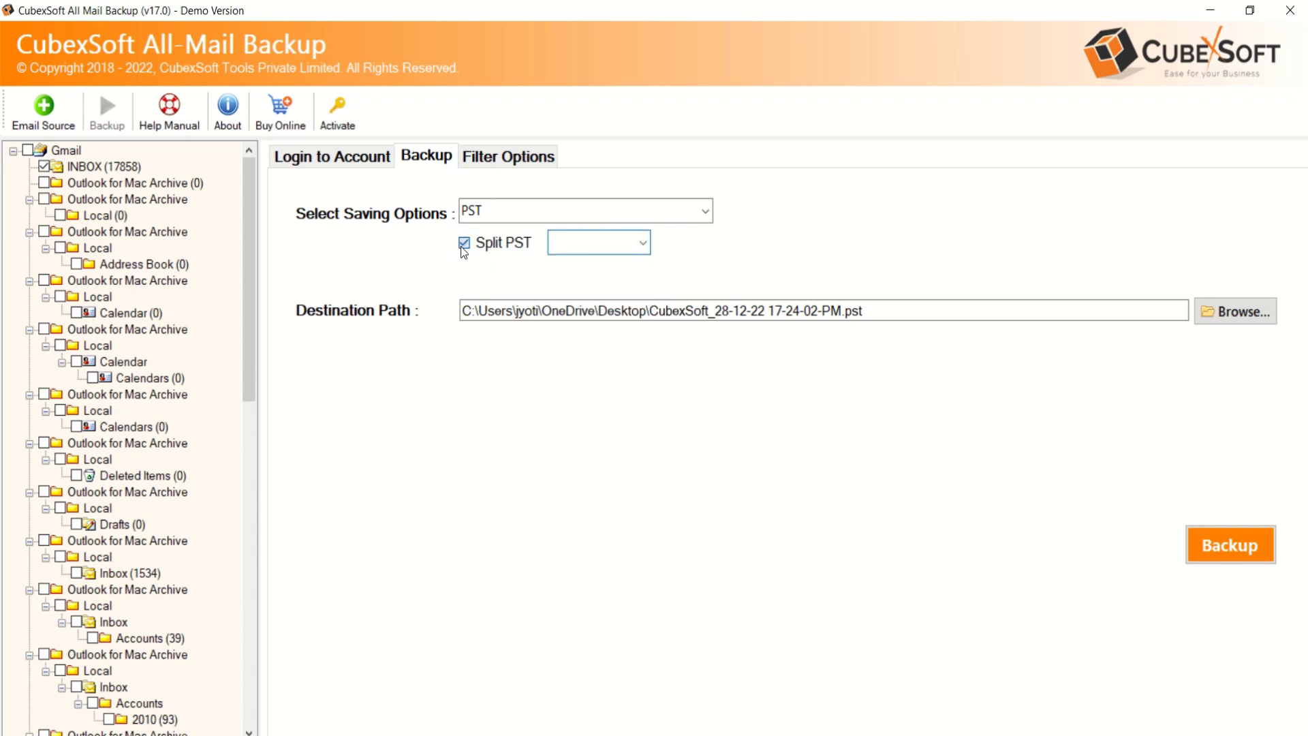
pyautogui.click(464, 245)
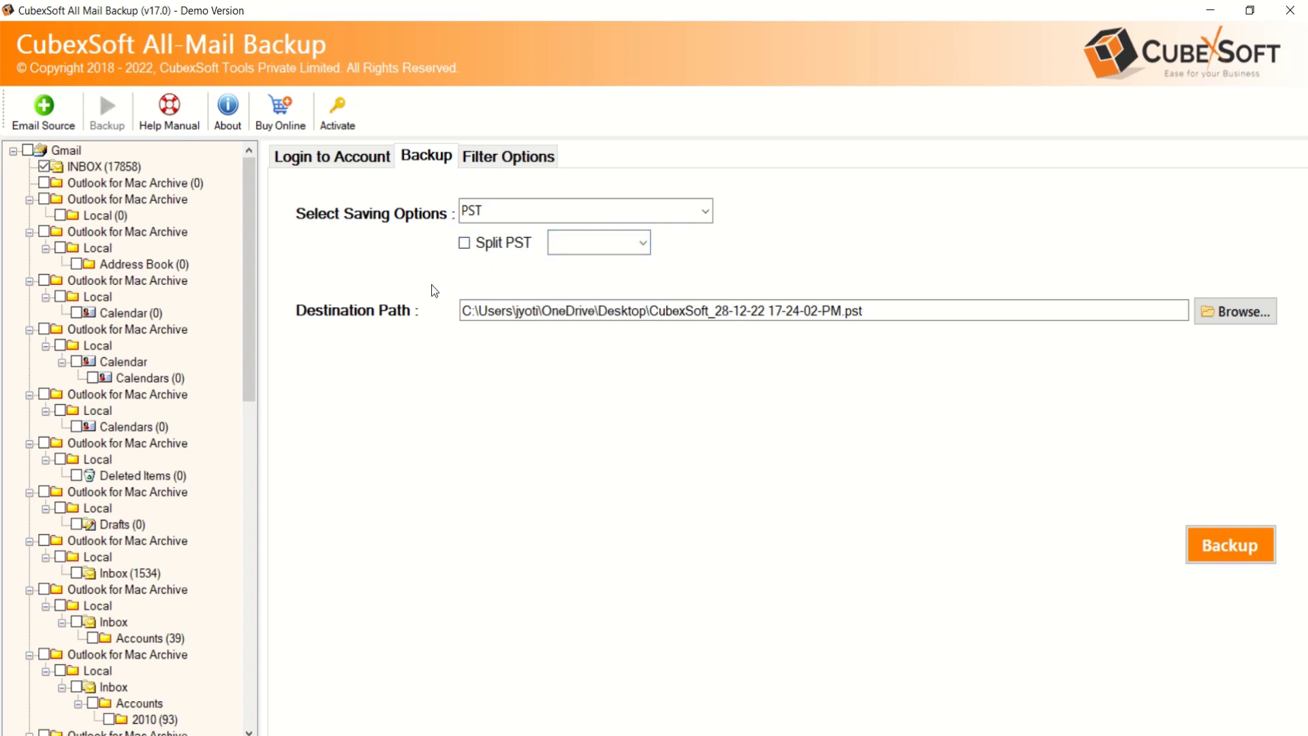
# Set the PST destination to the E:\email-backup folder
pyautogui.click(1228, 313)
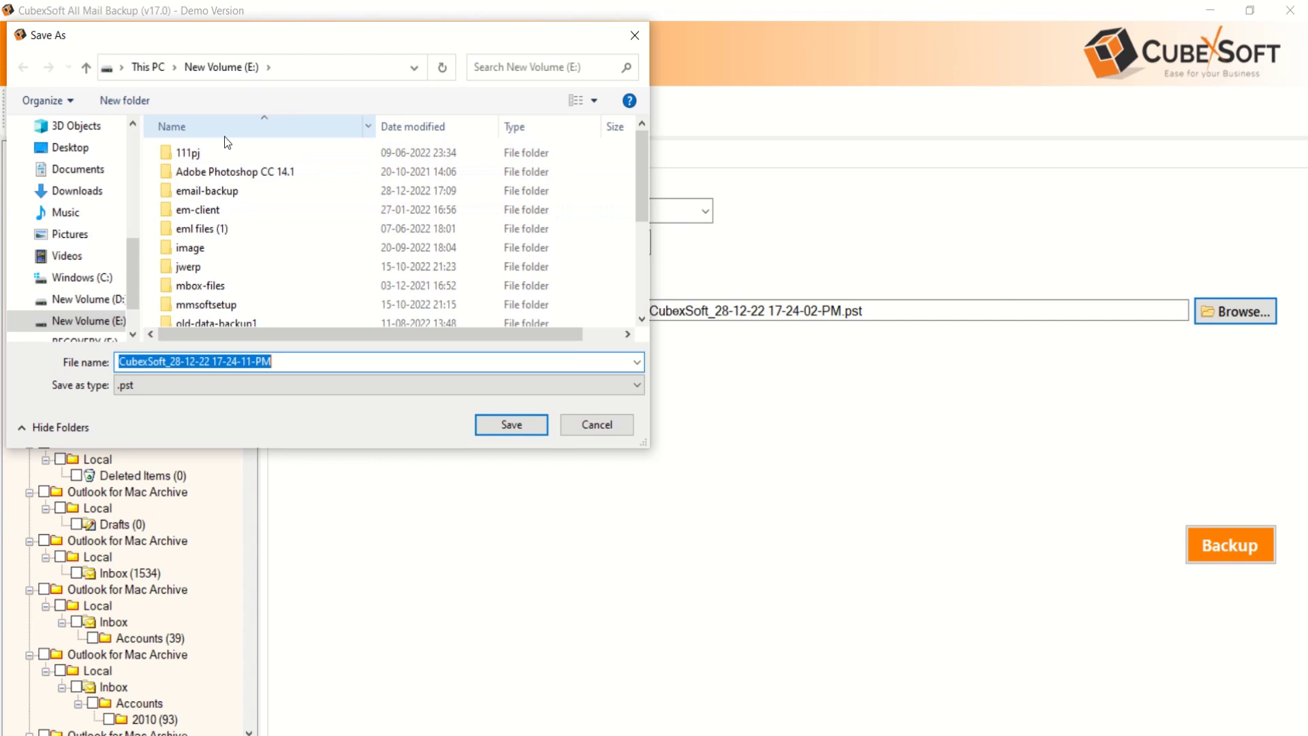
pyautogui.click(205, 192)
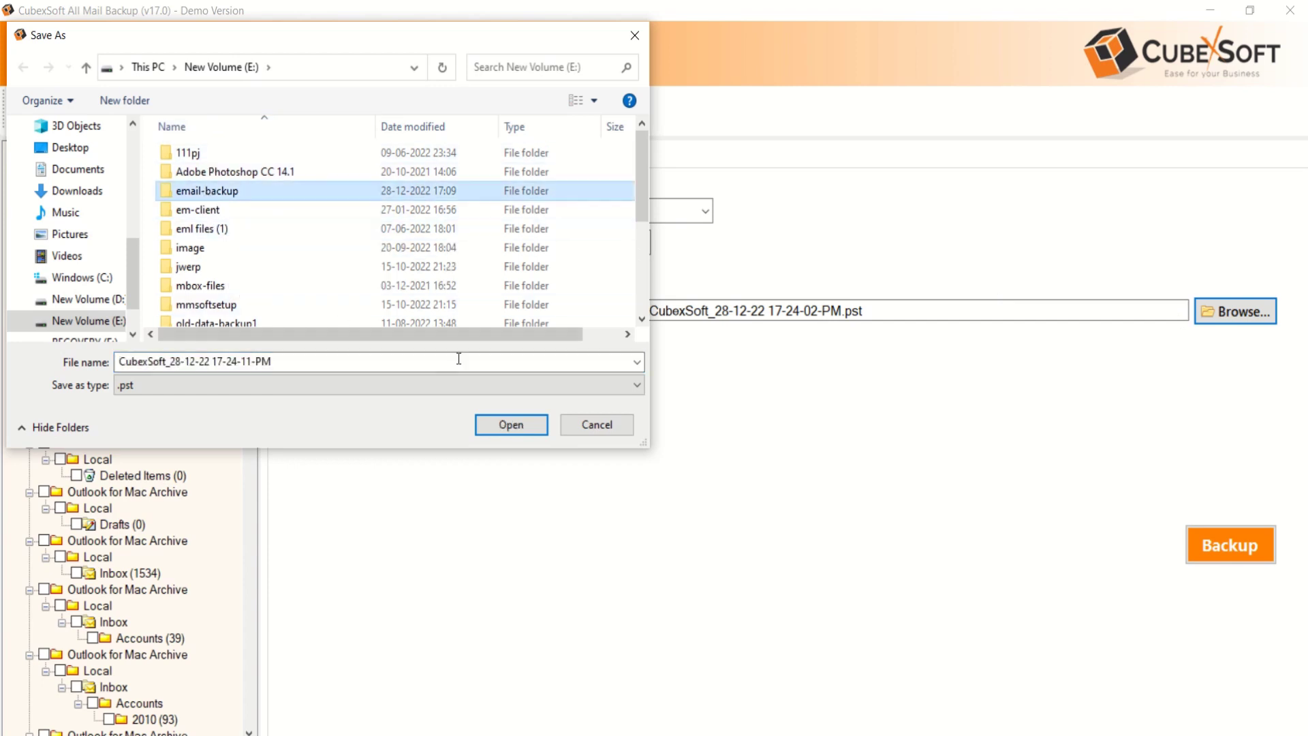
pyautogui.click(508, 425)
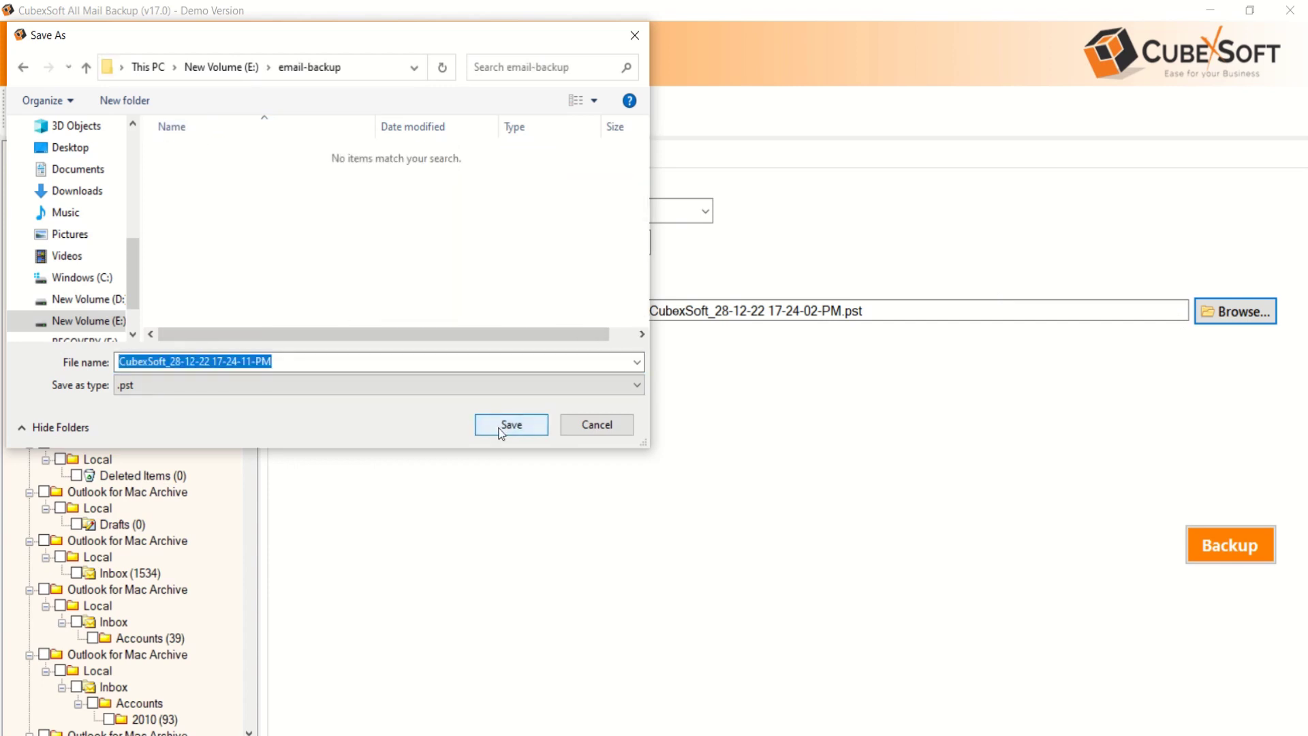
pyautogui.click(487, 423)
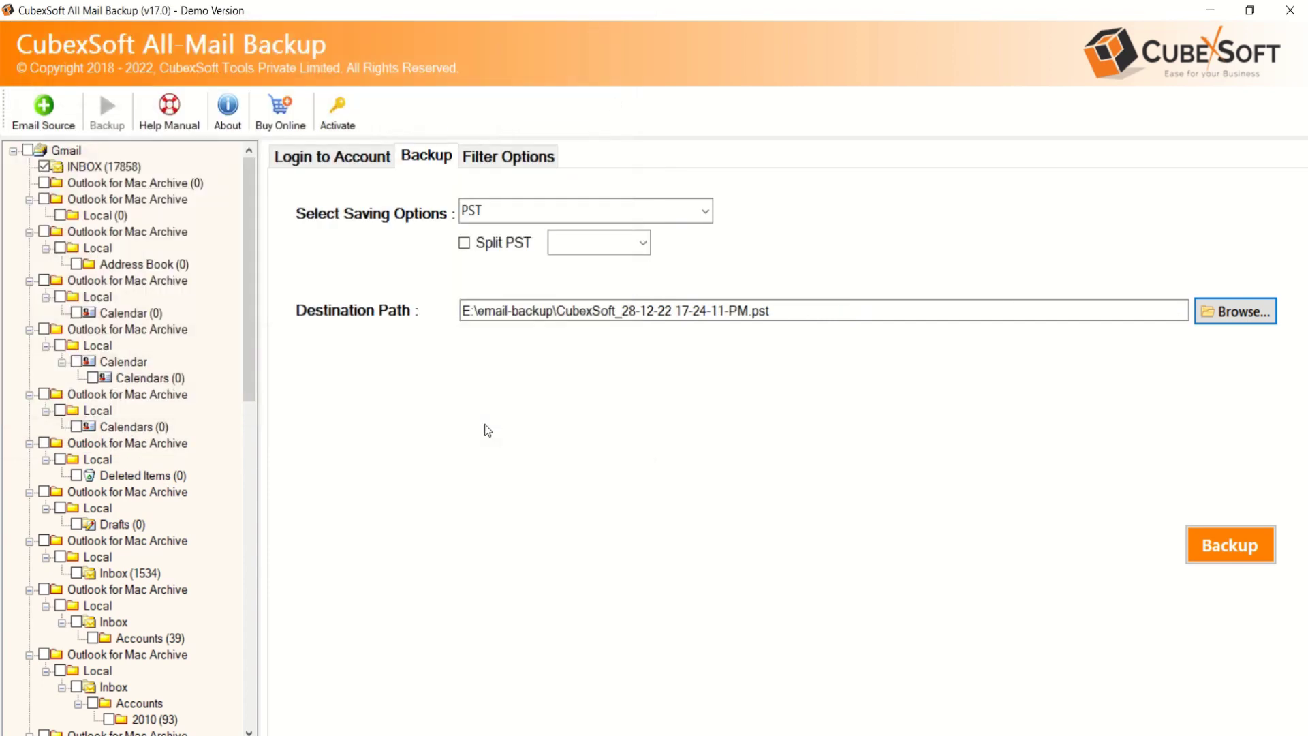
# Run the backup of the selected Gmail folders to the PST file
pyautogui.click(1220, 545)
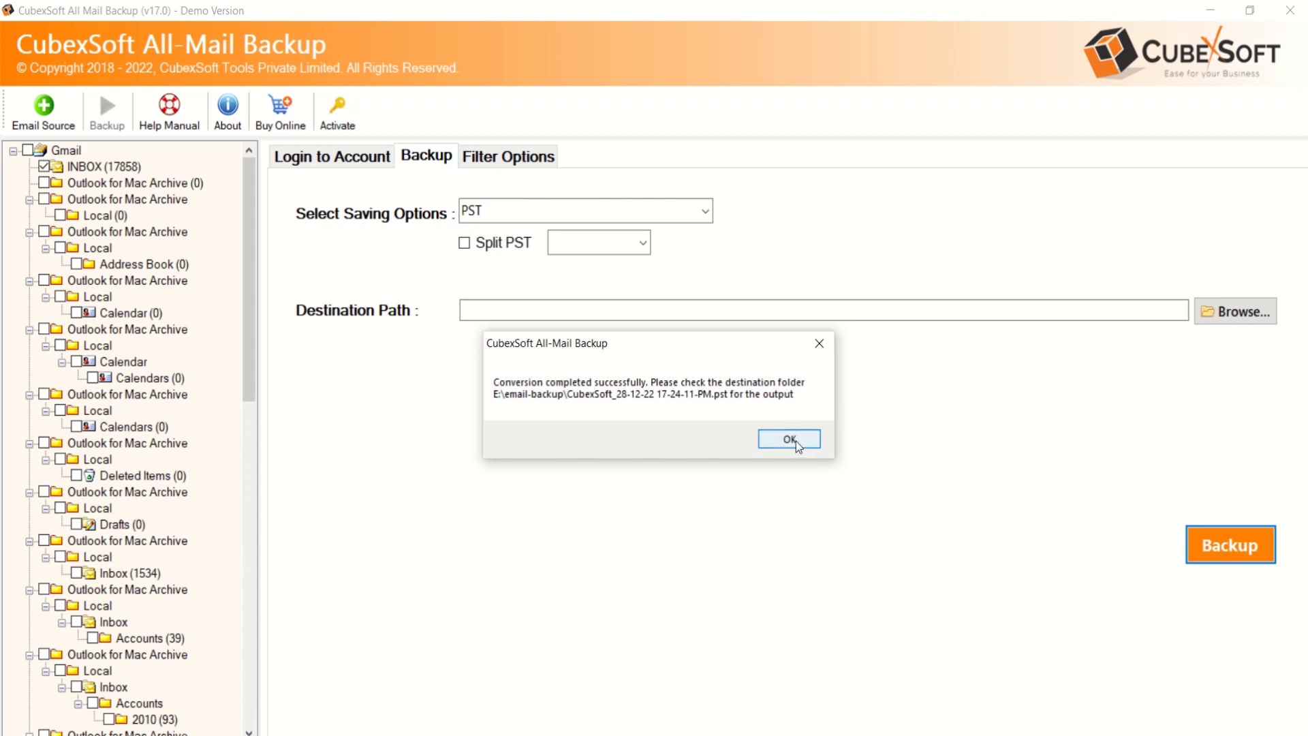
# Dismiss the conversion-completed message and close the email-backup folder window
pyautogui.click(791, 439)
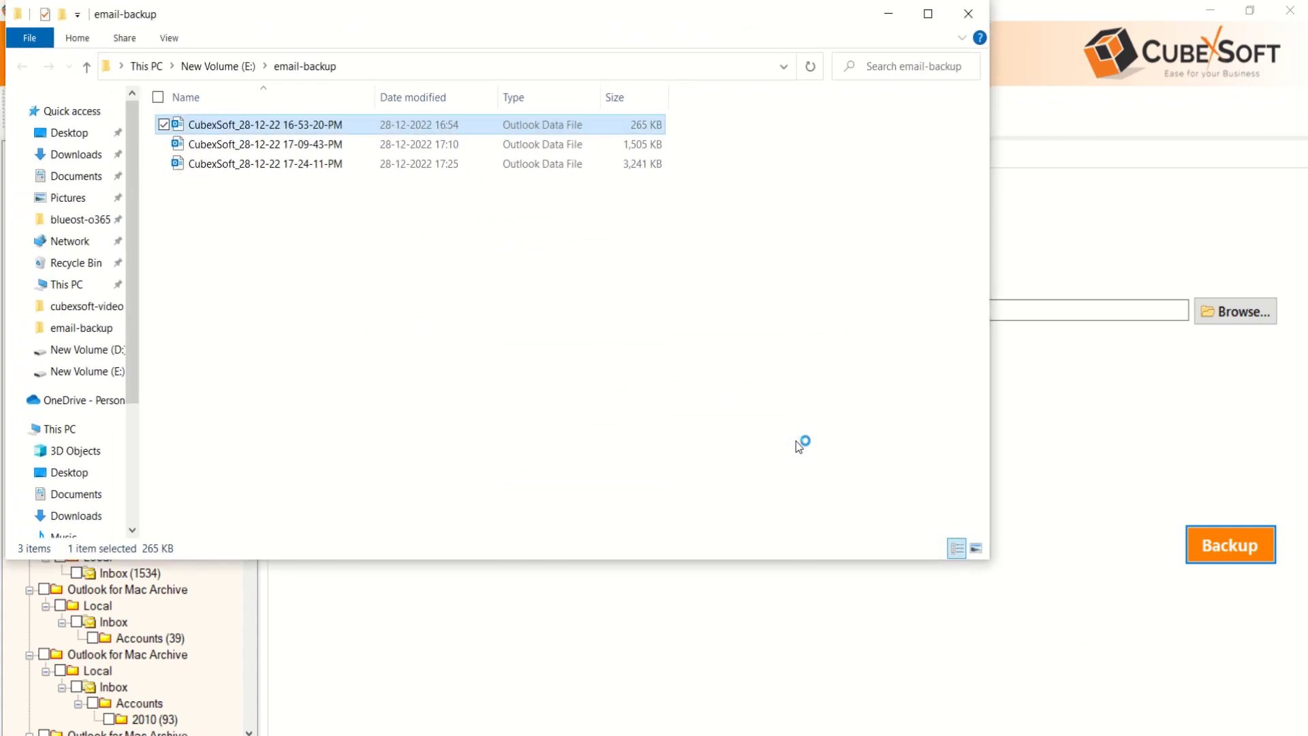
pyautogui.click(967, 15)
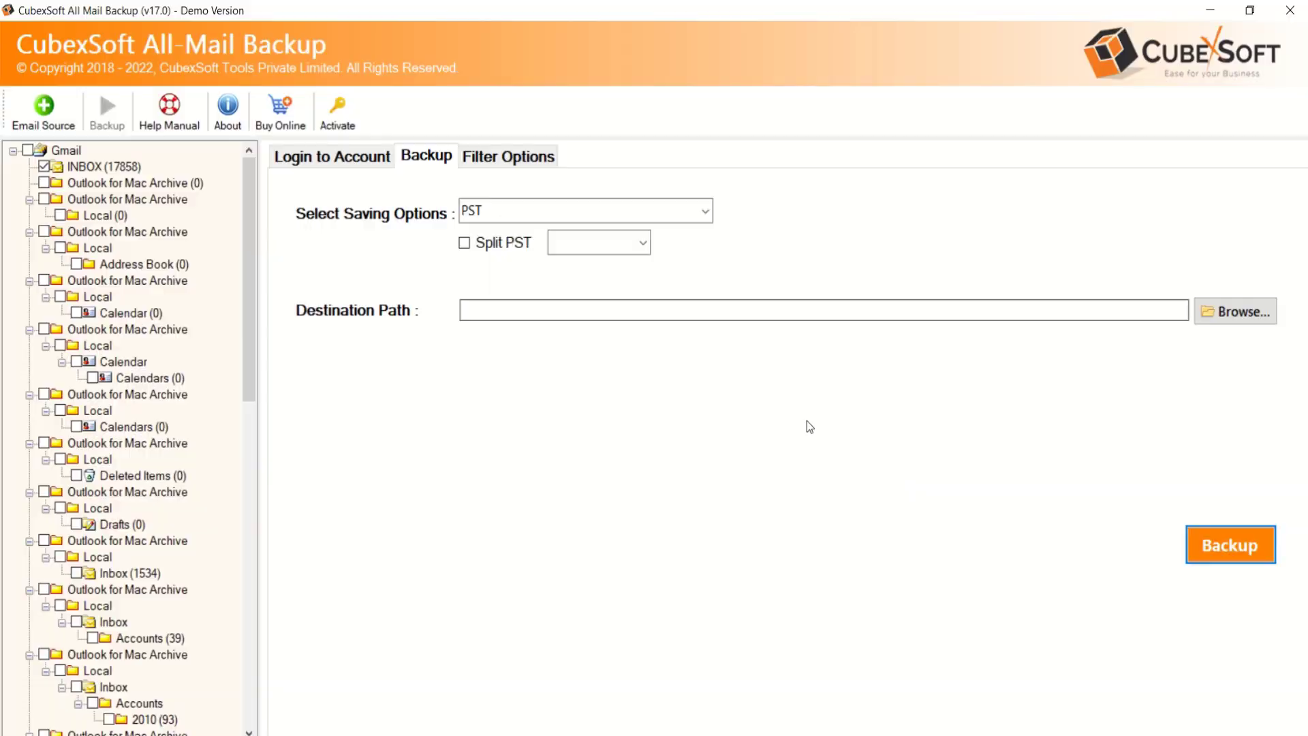